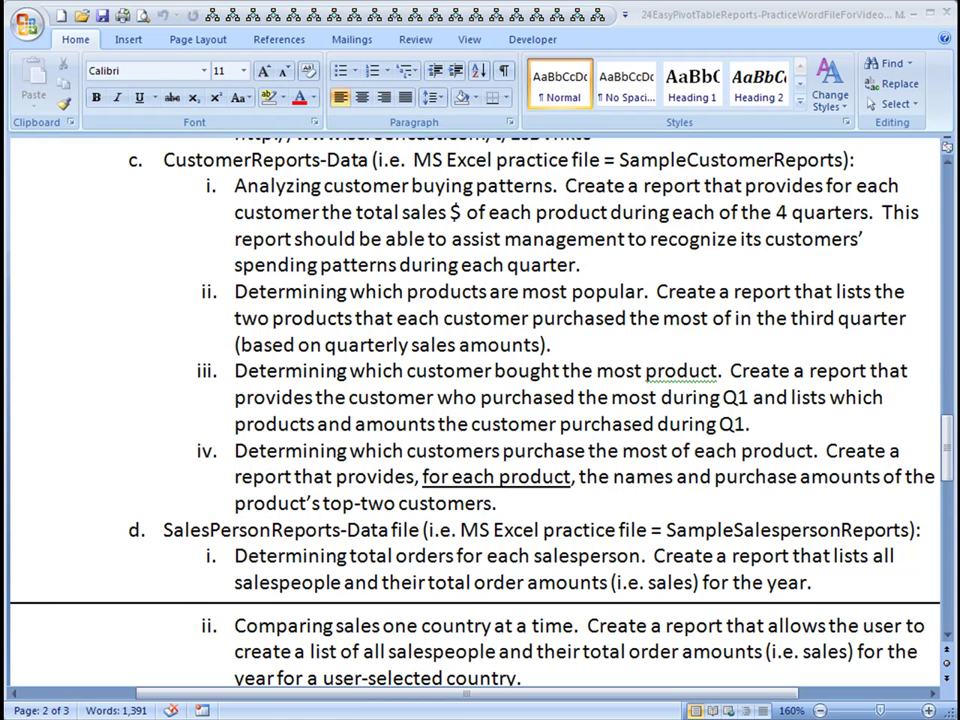
- Switch to the Excel practice workbook and create a PivotTable on a new worksheet from the full CustomerReports-Data range
key(alt+Tab)
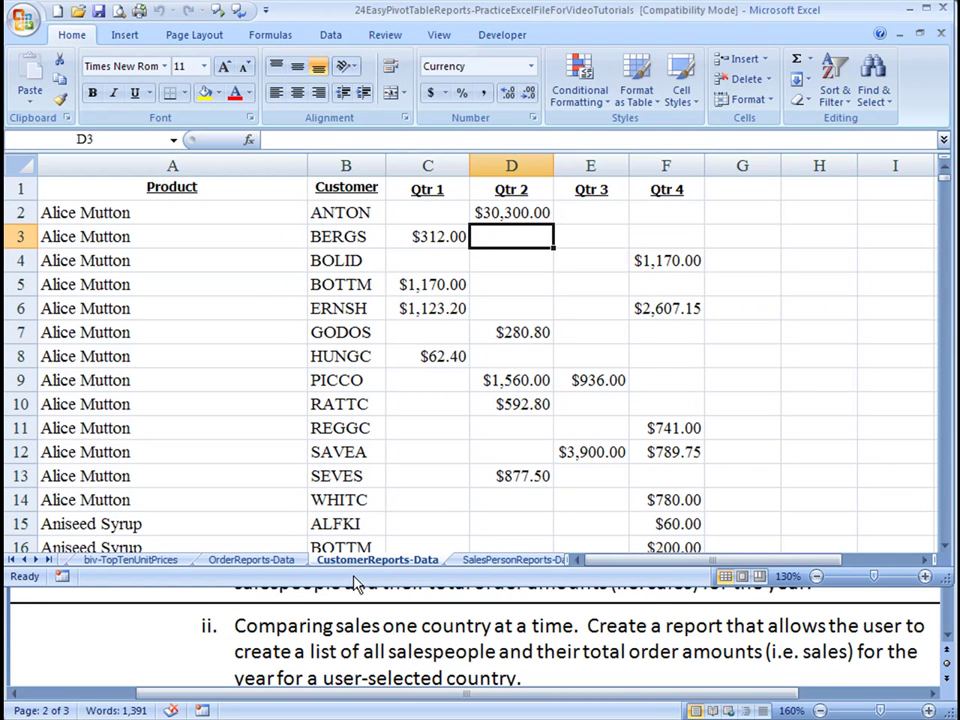
click(393, 625)
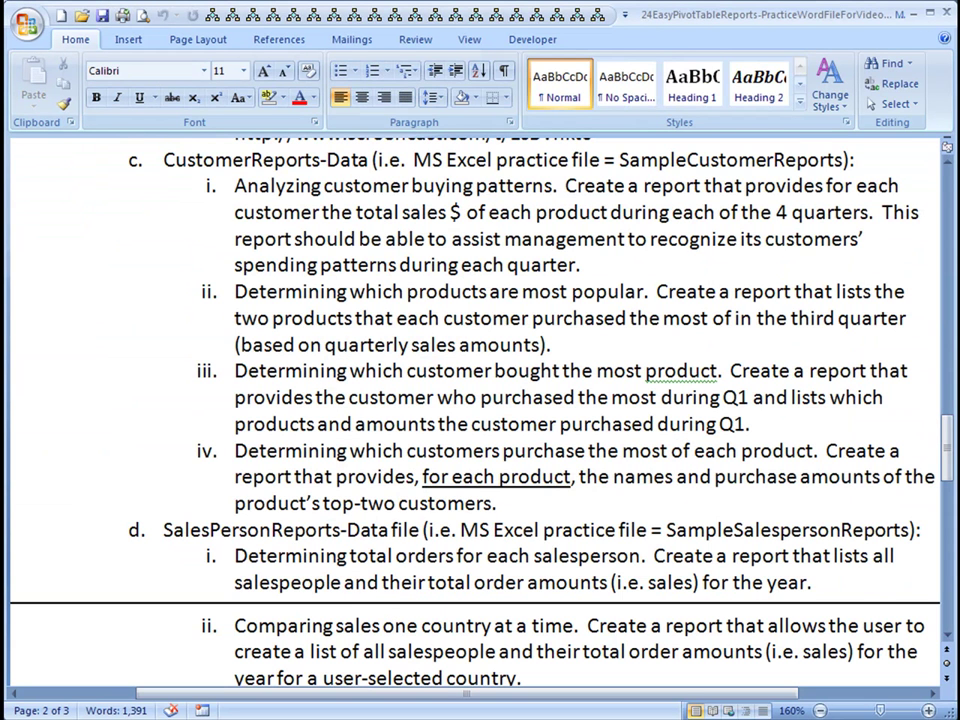
key(alt+Tab)
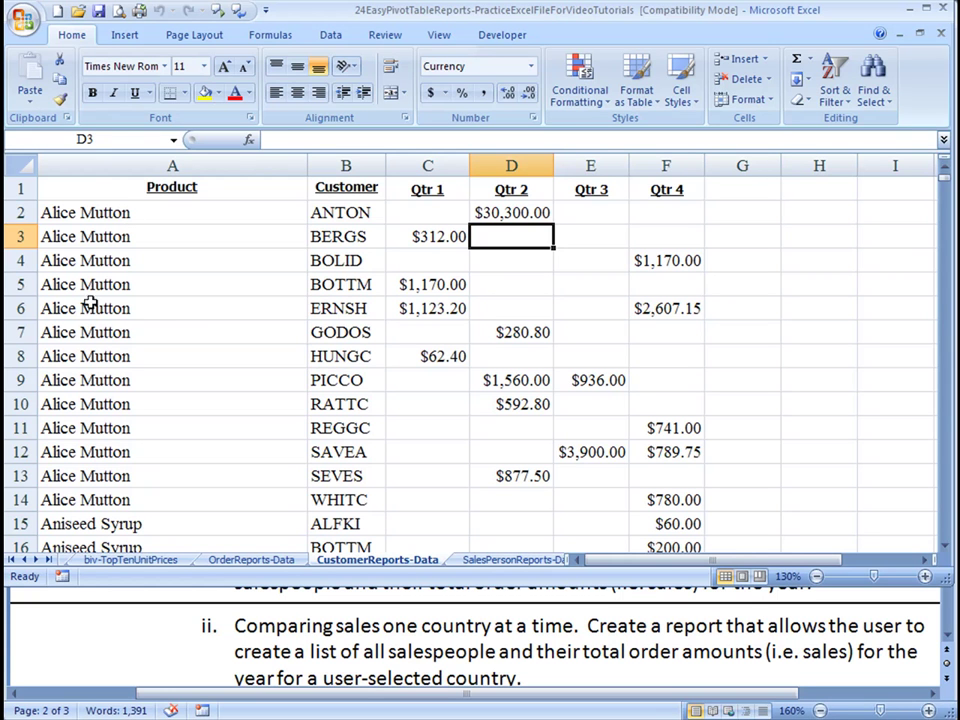
click(69, 199)
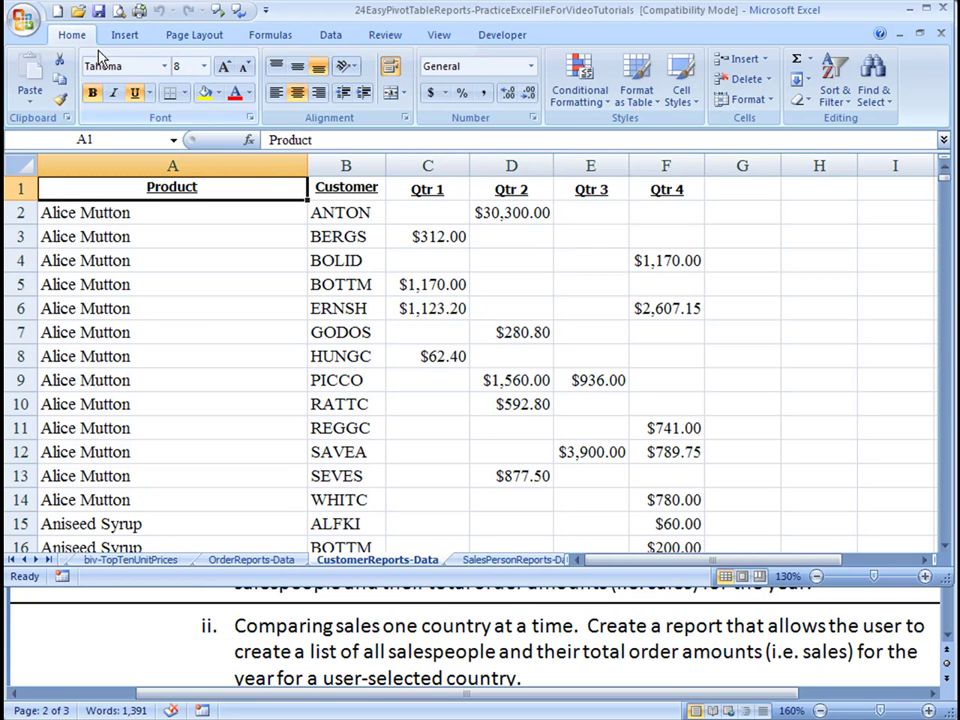
click(126, 38)
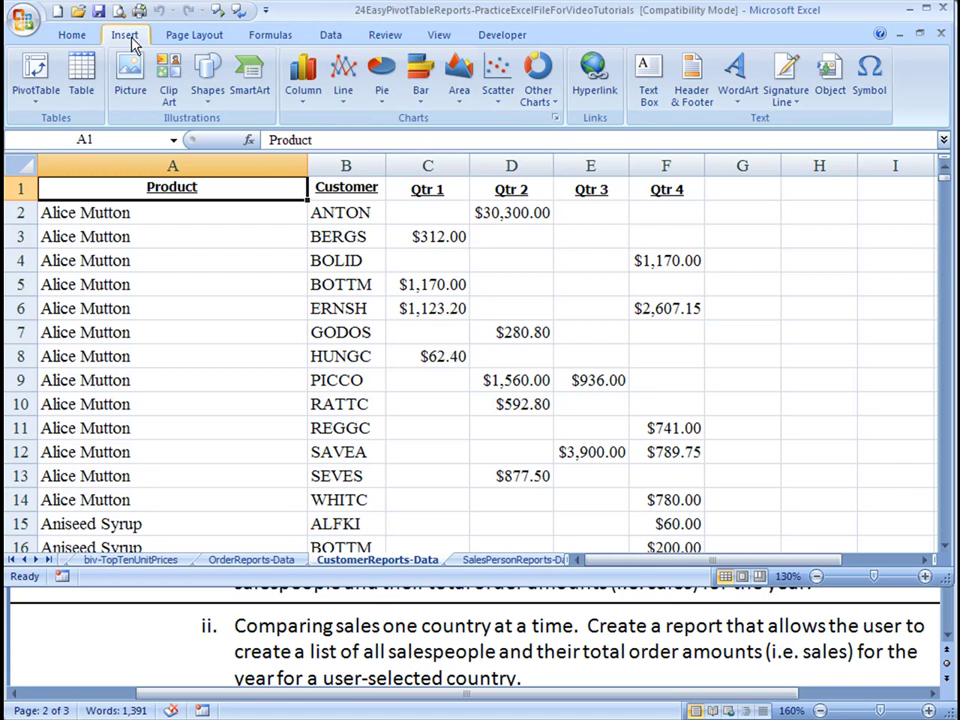
click(35, 70)
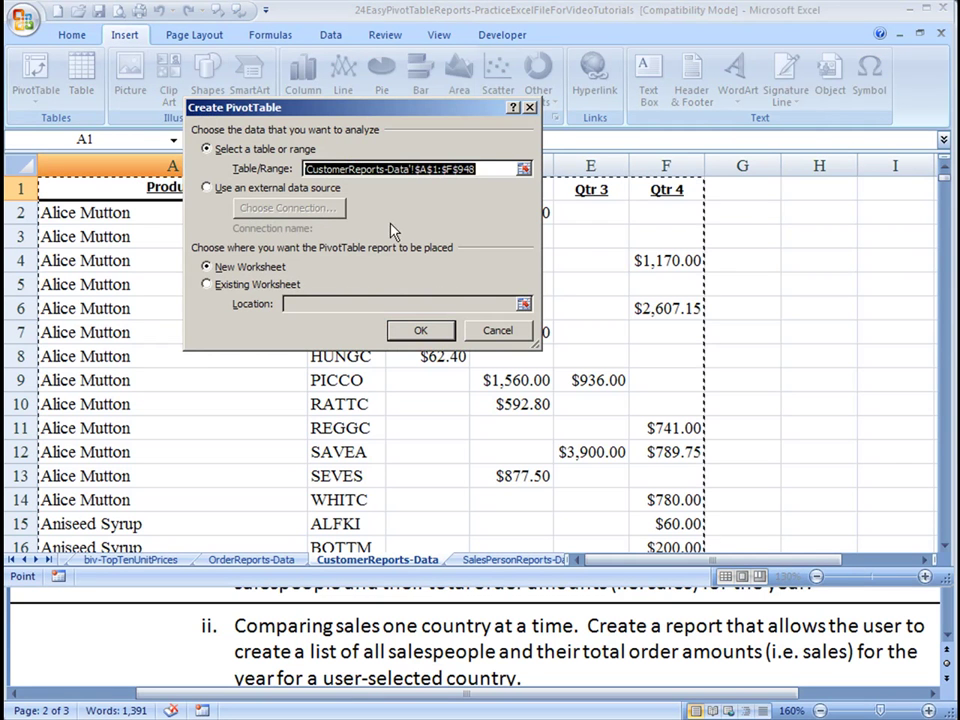
click(419, 333)
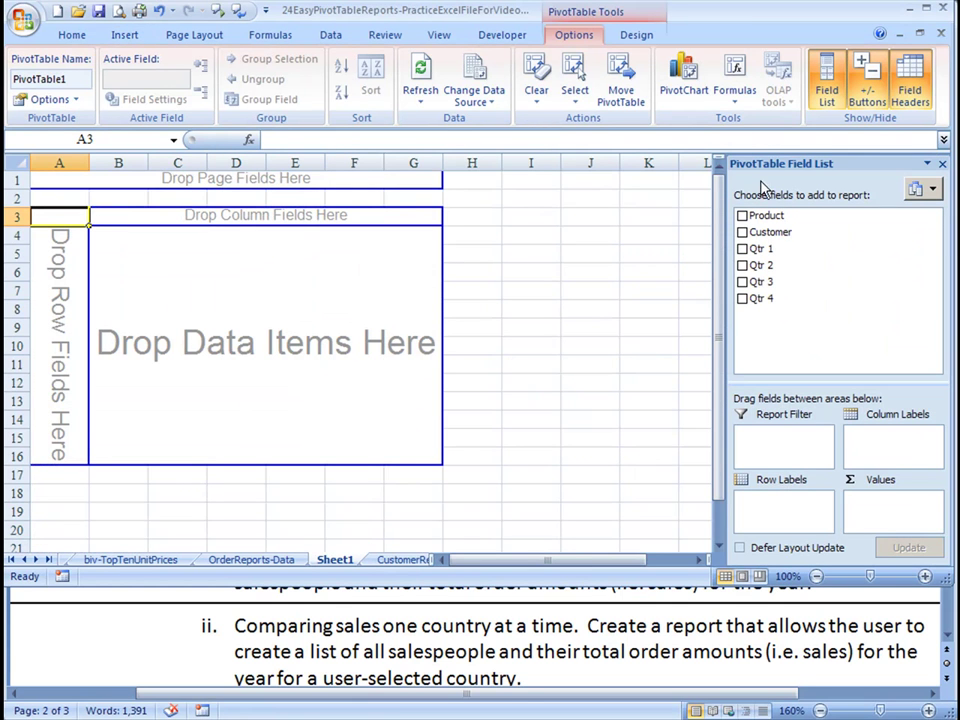
- Add Customer and Product beneath it as row labels, and add Qtr 1, Qtr 2, Qtr 3 and Qtr 4 as value fields
drag(767, 240, 765, 502)
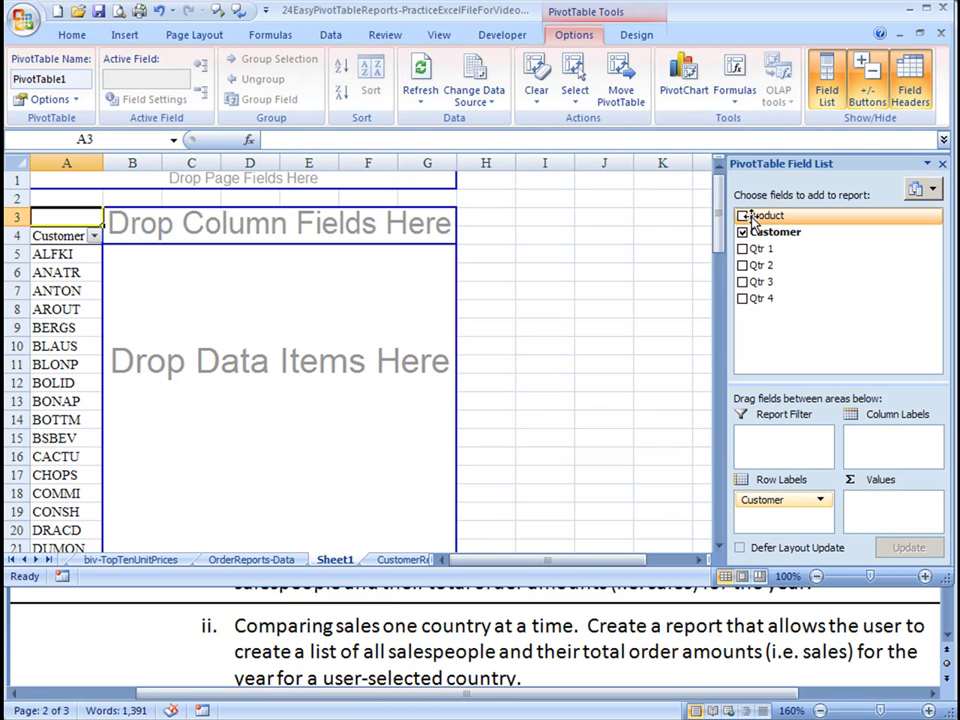
drag(751, 220, 783, 514)
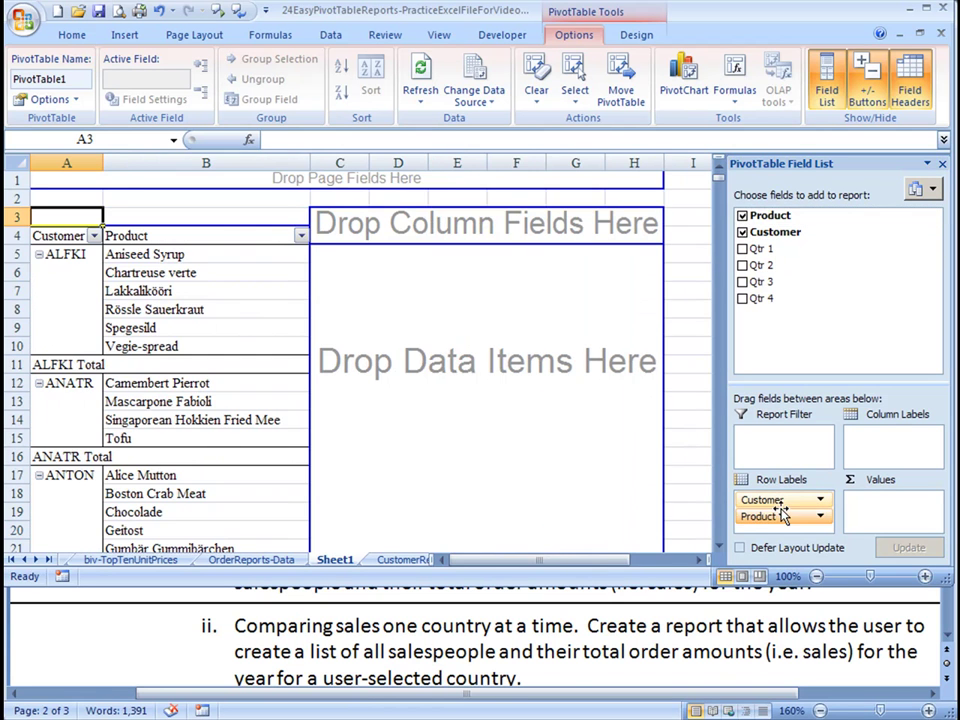
click(742, 249)
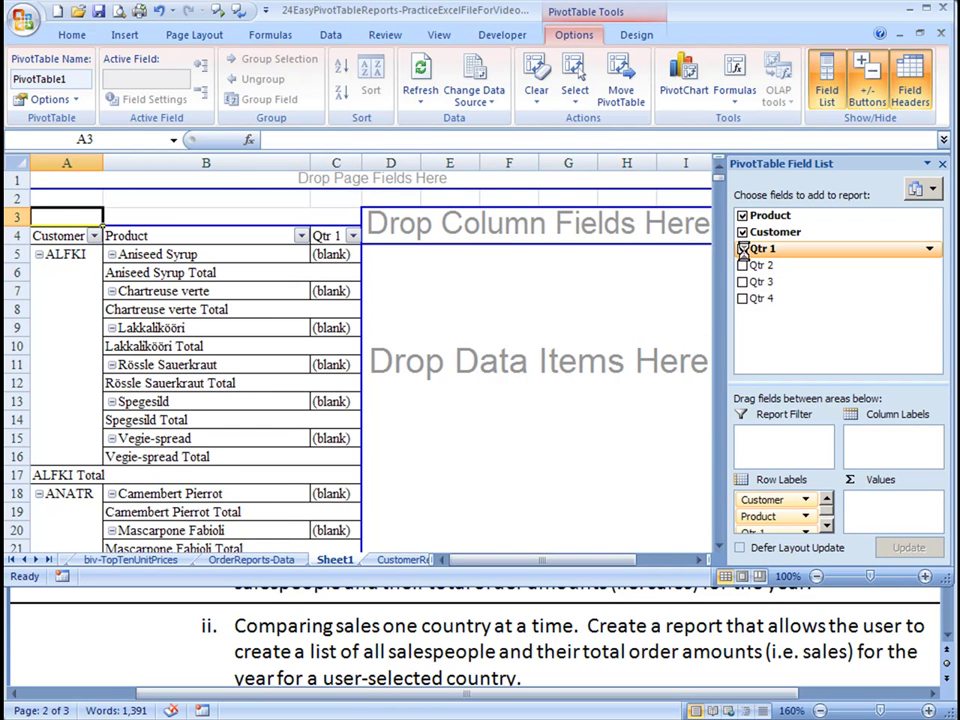
click(750, 251)
drag(752, 255, 860, 500)
drag(755, 270, 881, 514)
drag(760, 283, 870, 512)
drag(760, 305, 885, 541)
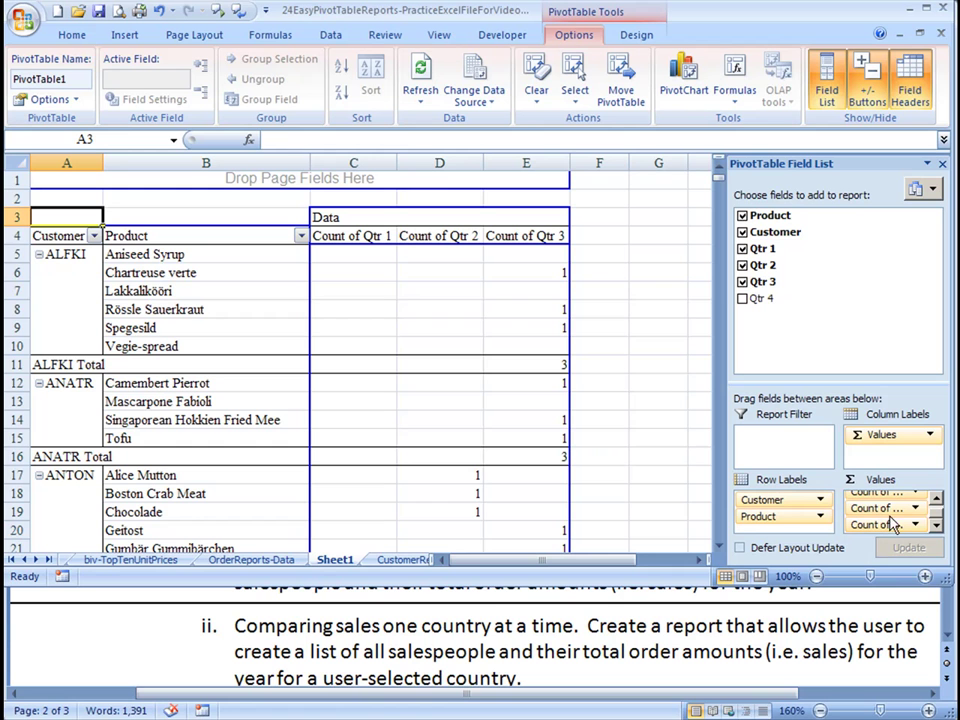
drag(757, 301, 866, 418)
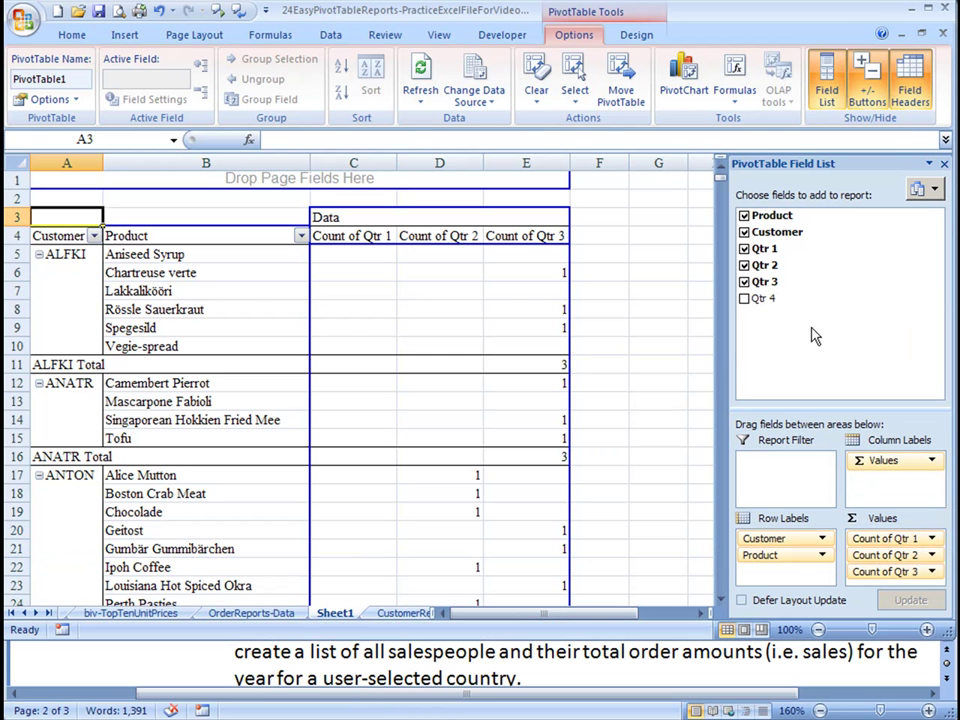
drag(764, 298, 878, 575)
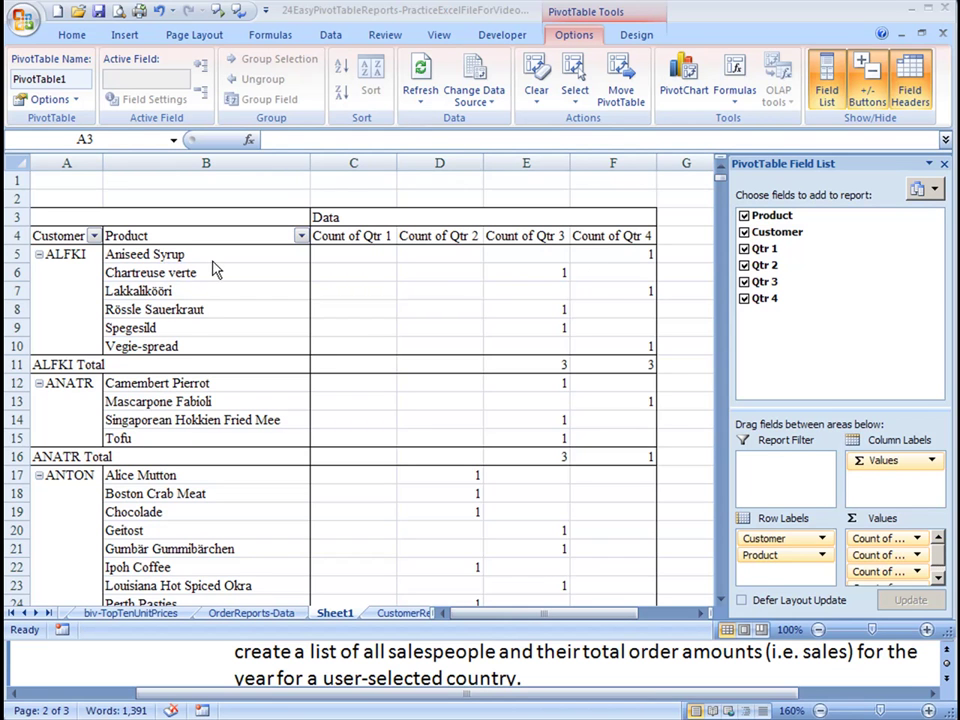
- Change the Qtr 1 value field to be summarized by Sum
click(916, 541)
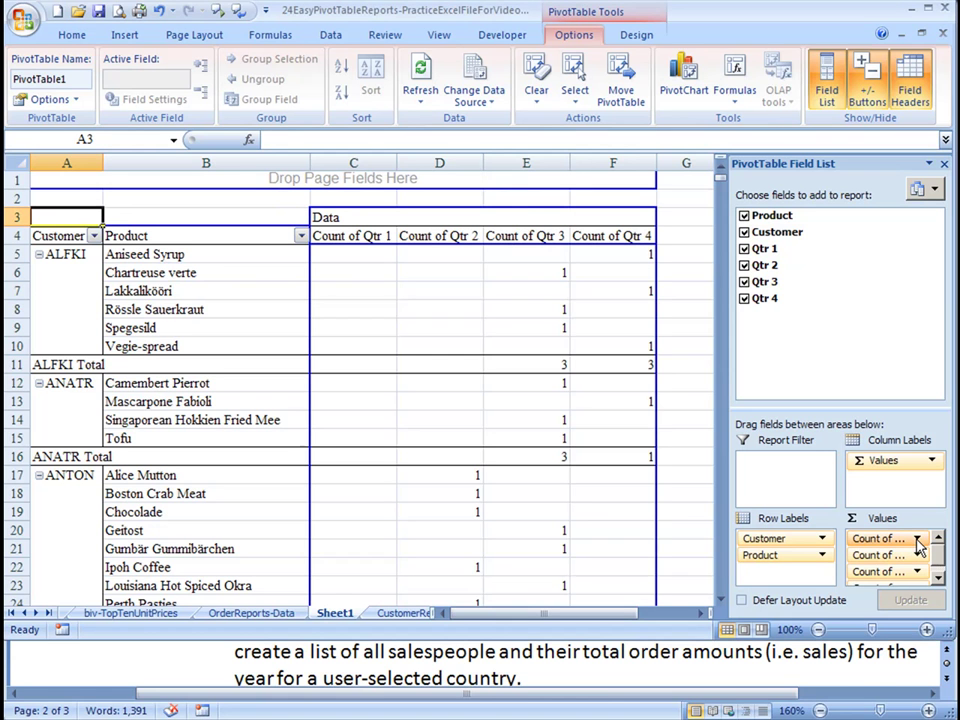
click(917, 541)
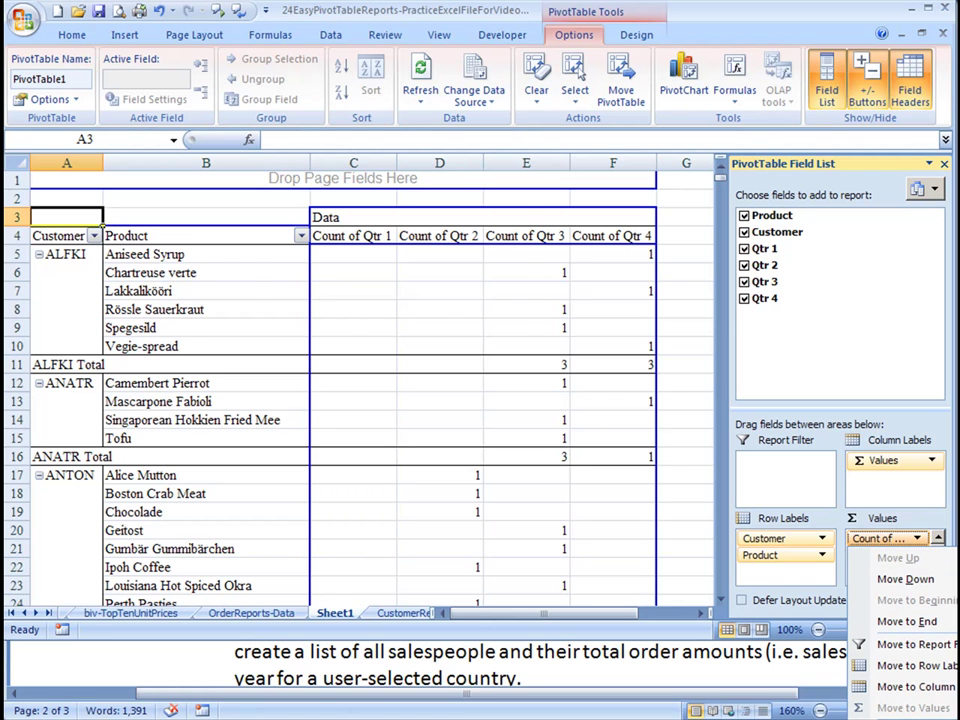
key(n)
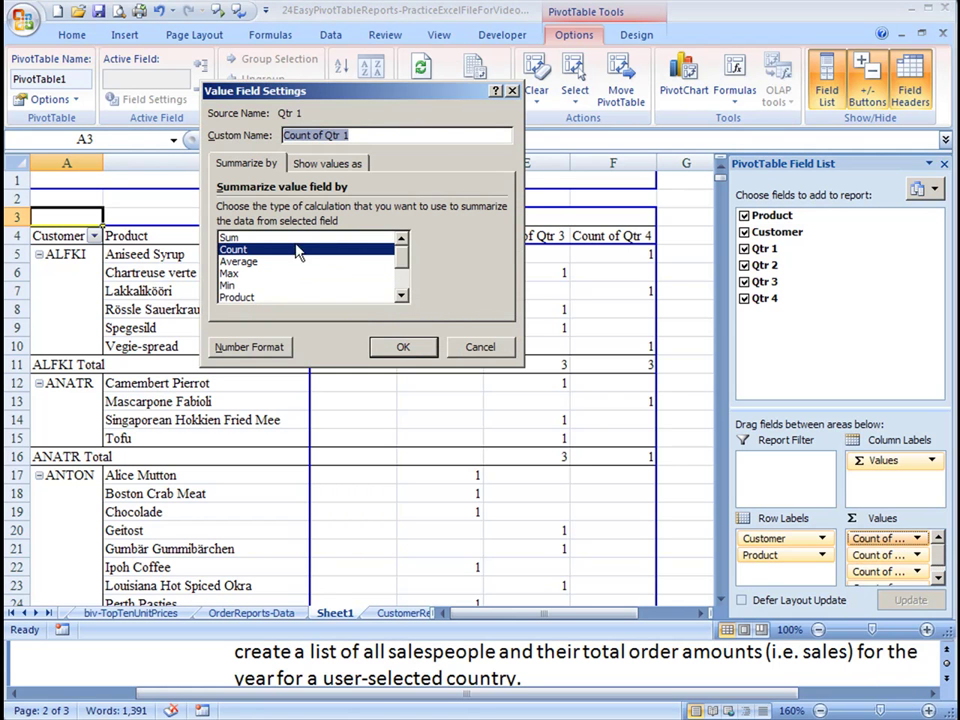
click(247, 238)
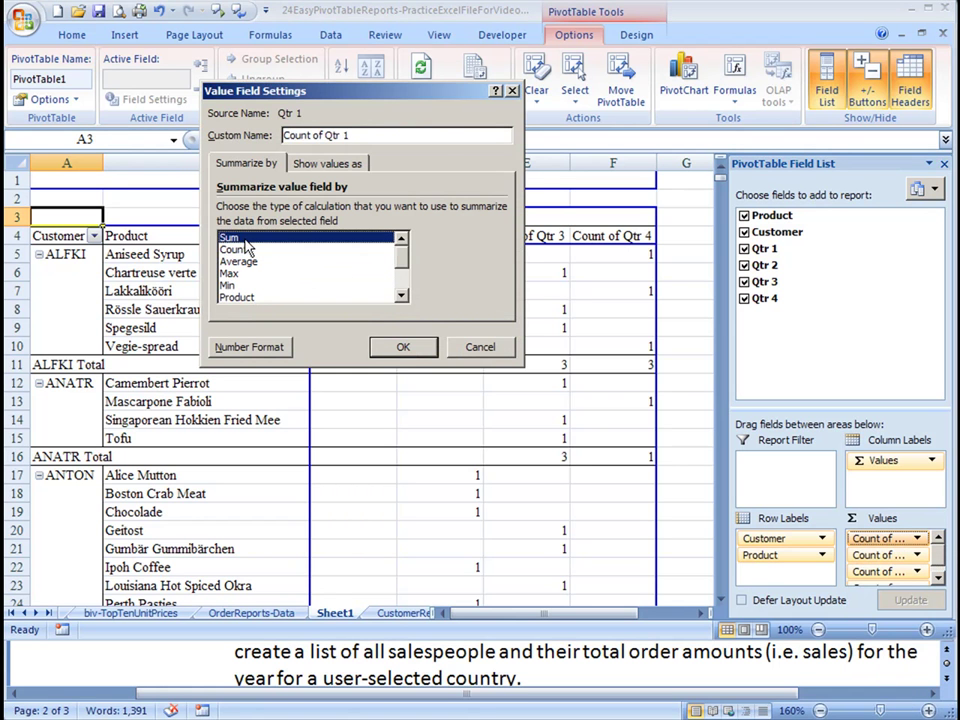
click(404, 348)
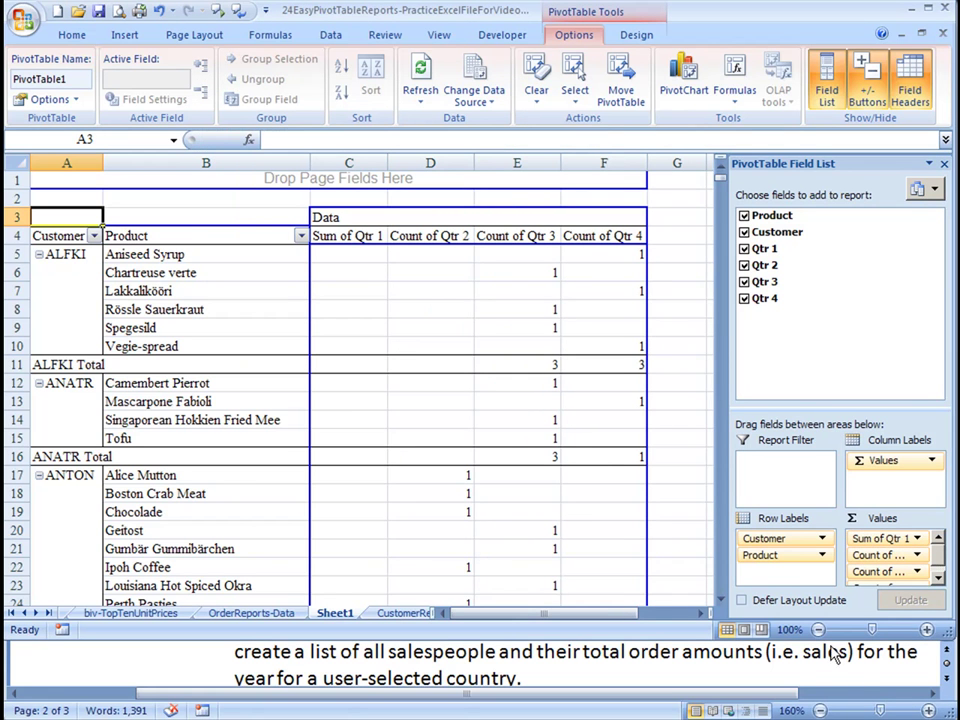
- Shorten the workbook window and change the Qtr 2 value field to be summarized by Sum
drag(842, 642, 840, 432)
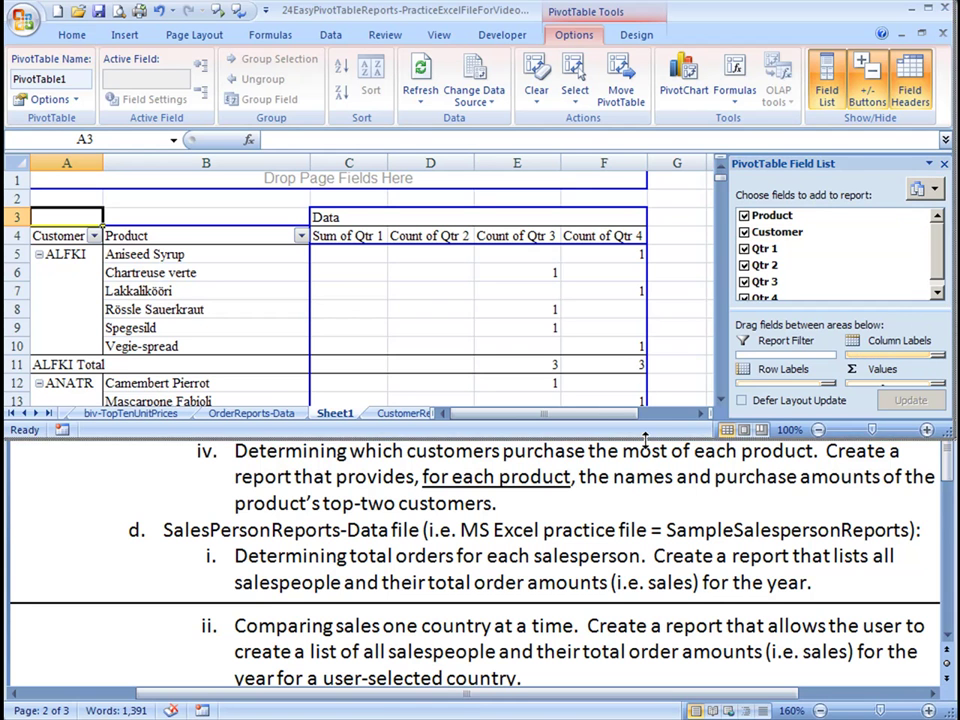
drag(647, 438, 645, 528)
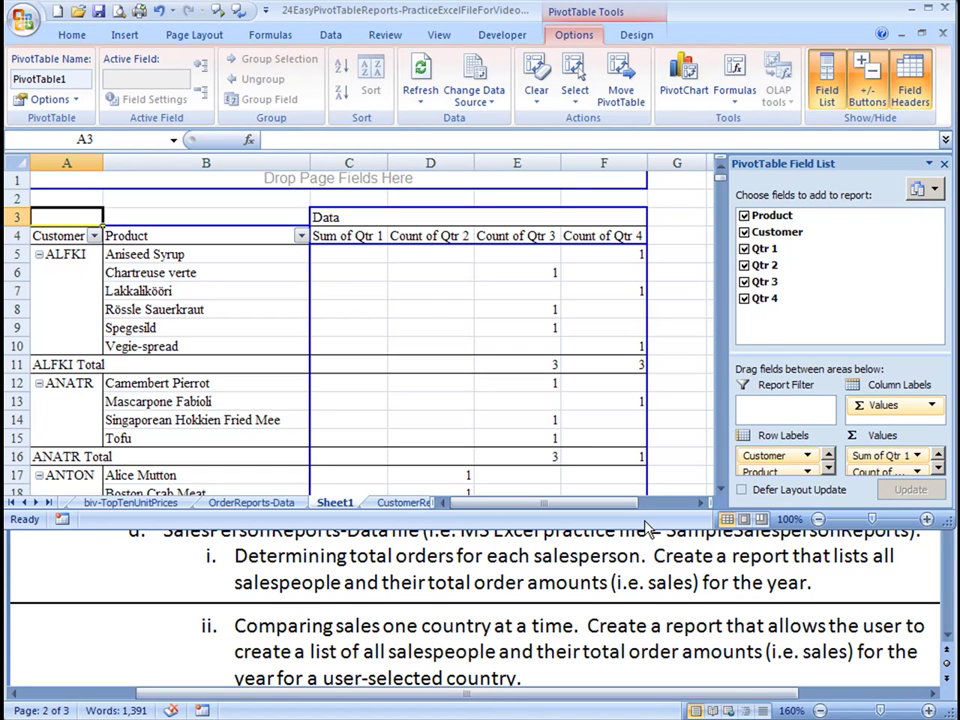
click(939, 469)
click(938, 453)
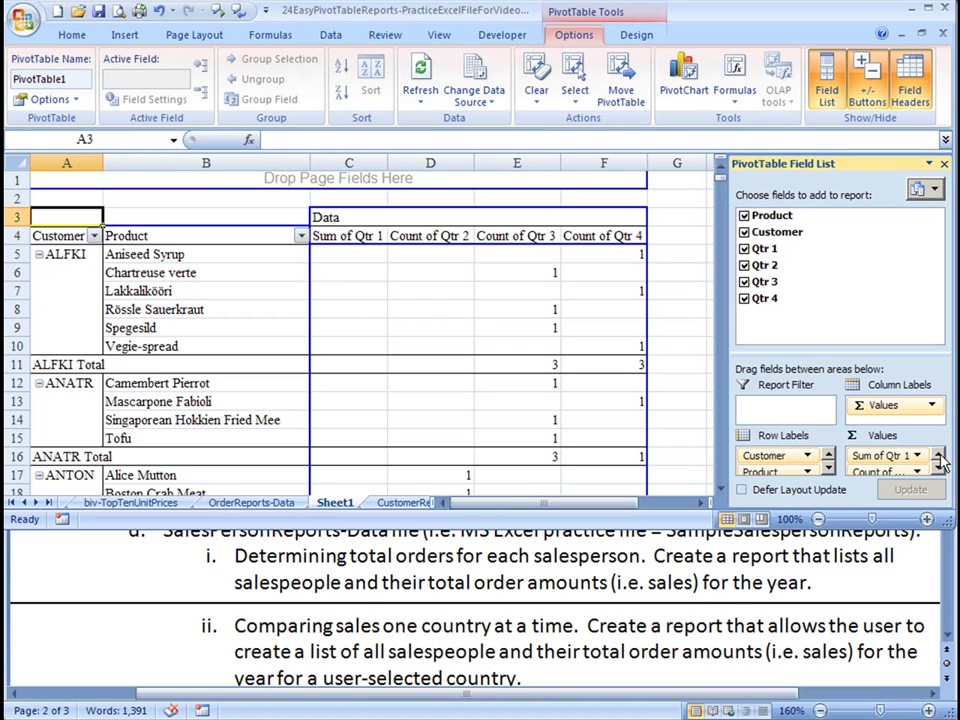
click(886, 474)
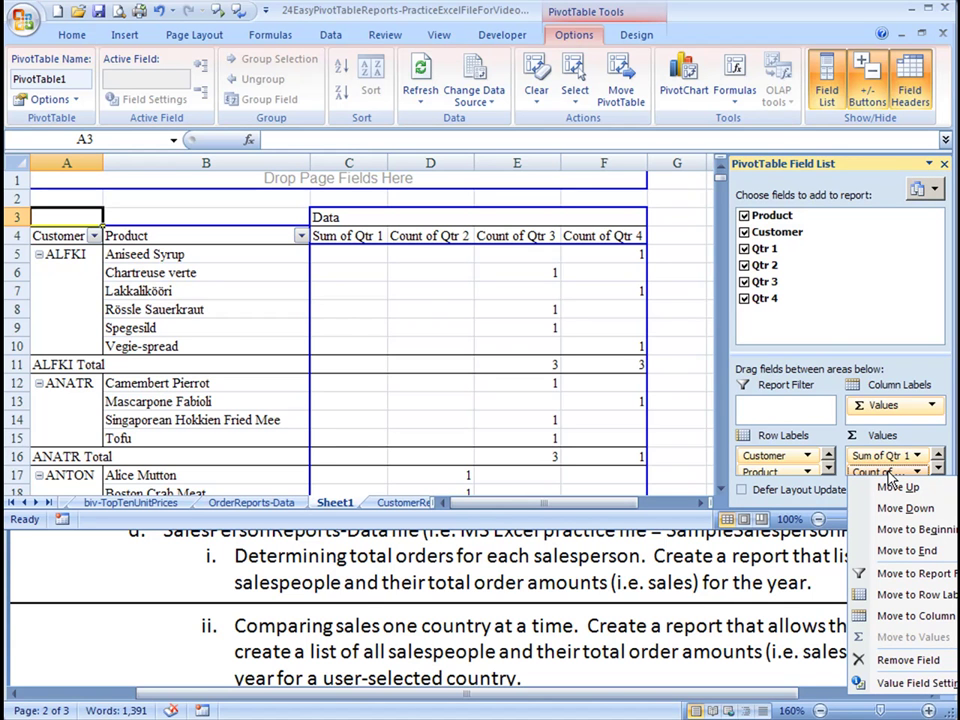
click(928, 690)
click(230, 239)
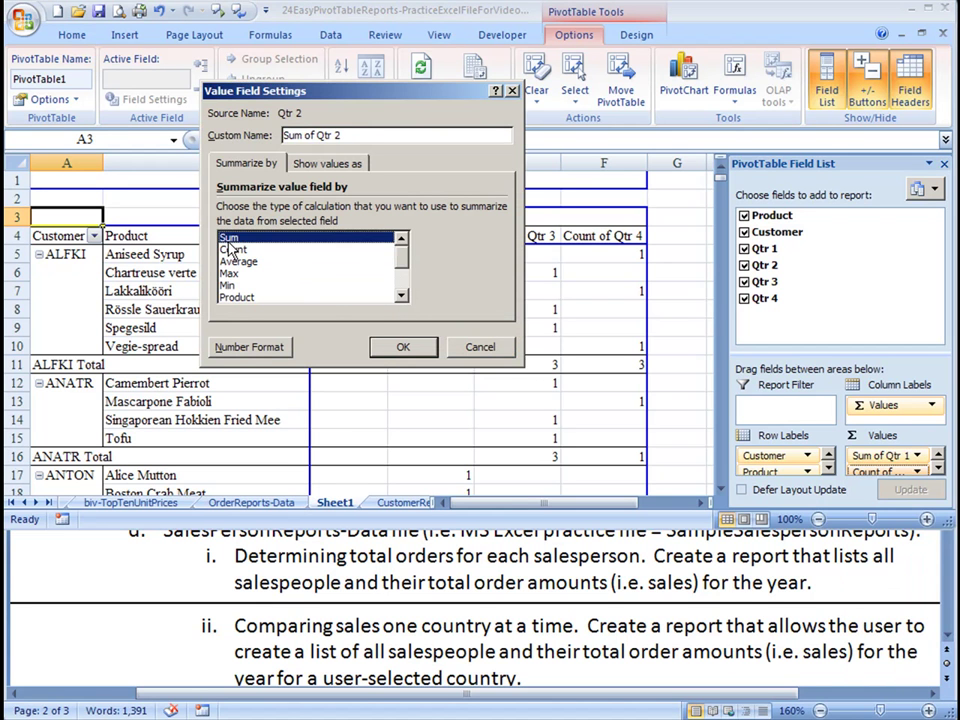
click(390, 346)
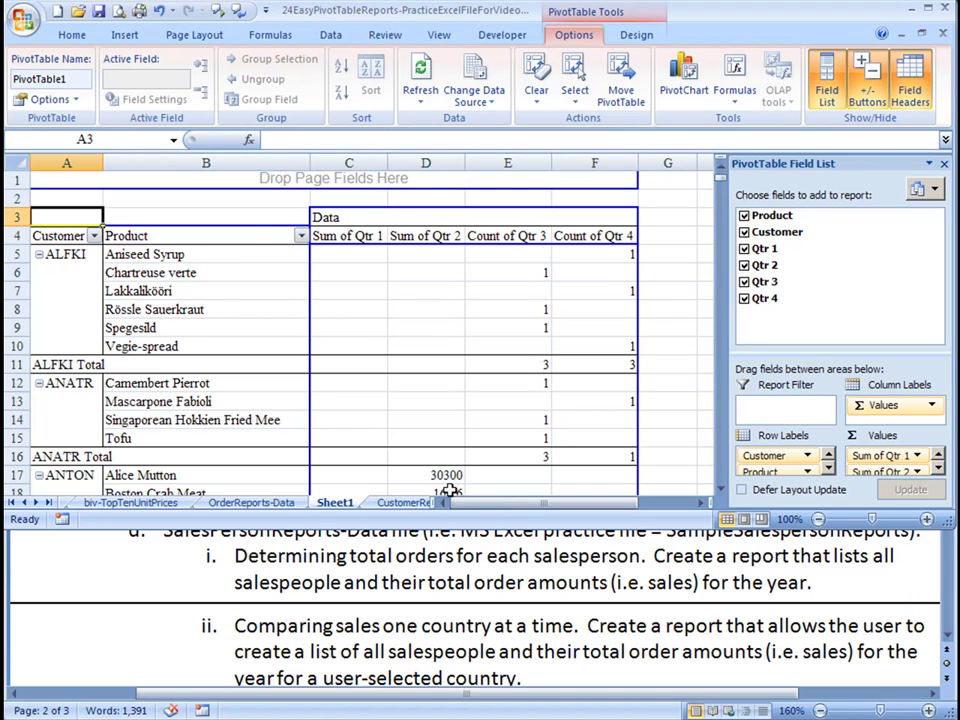
- Change the Qtr 3 value field to be summarized by Sum
click(940, 470)
click(940, 470)
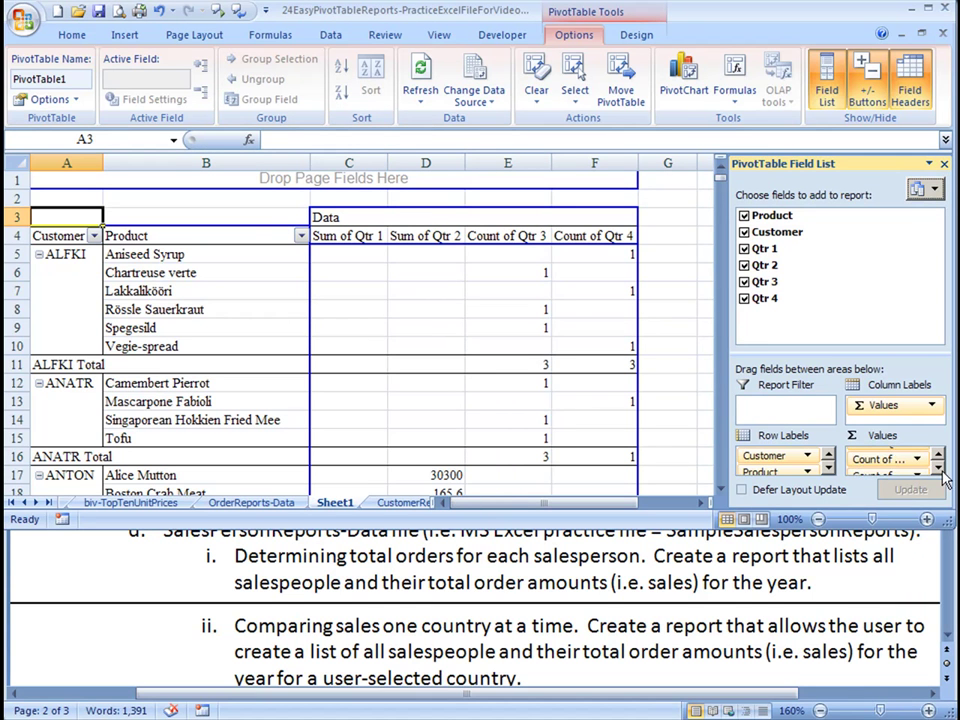
click(917, 458)
click(890, 671)
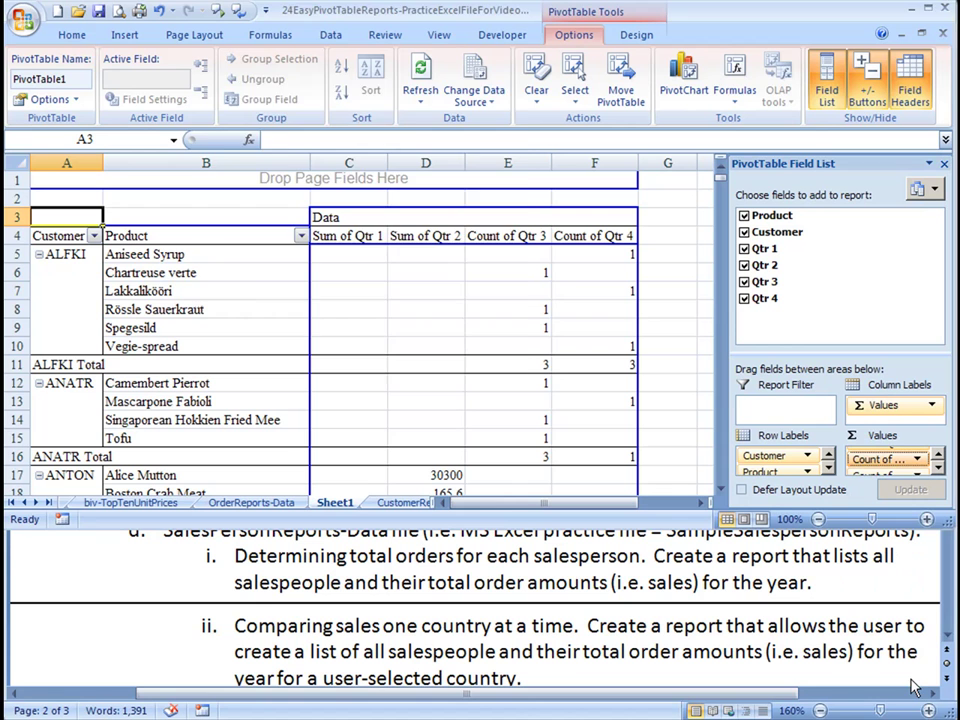
click(245, 237)
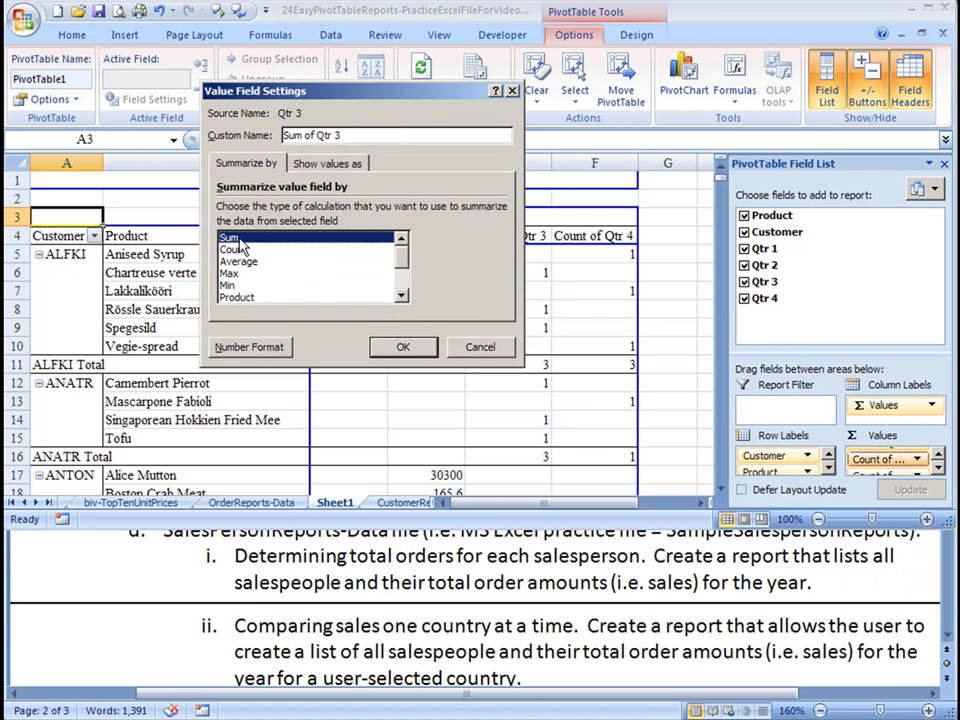
click(403, 348)
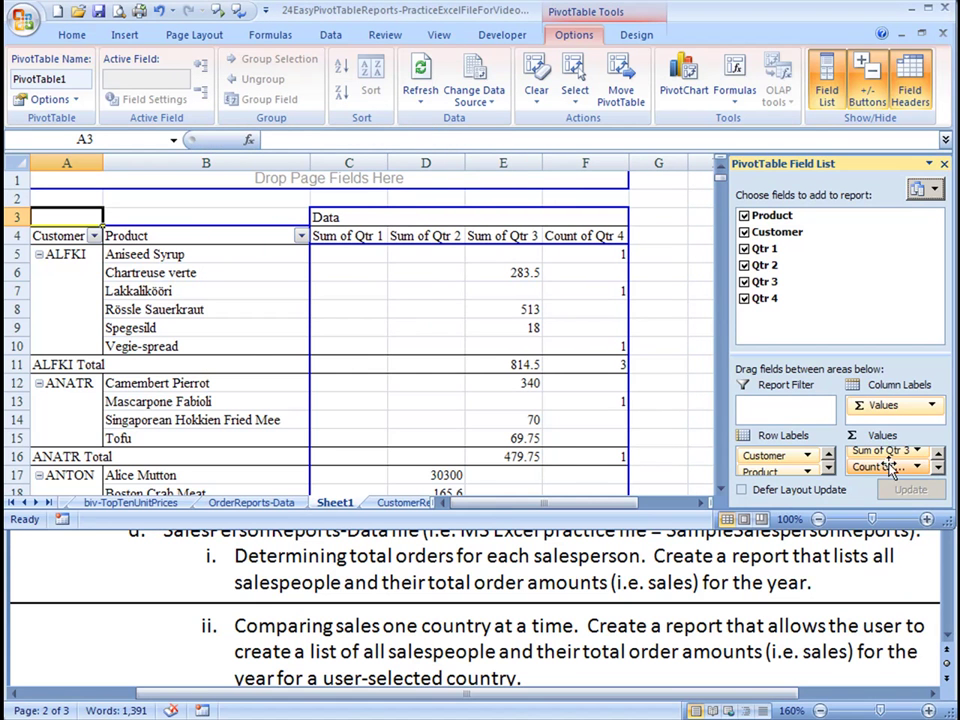
- Change the Qtr 4 value field to be summarized by Sum and make the workbook window taller
click(890, 467)
click(893, 677)
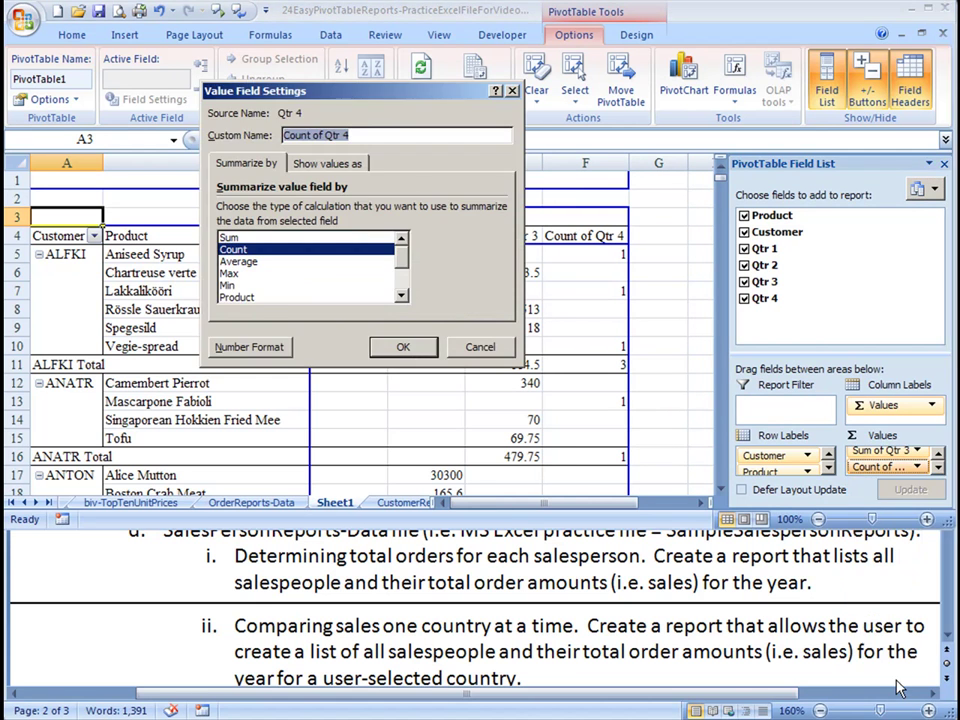
click(279, 251)
click(262, 238)
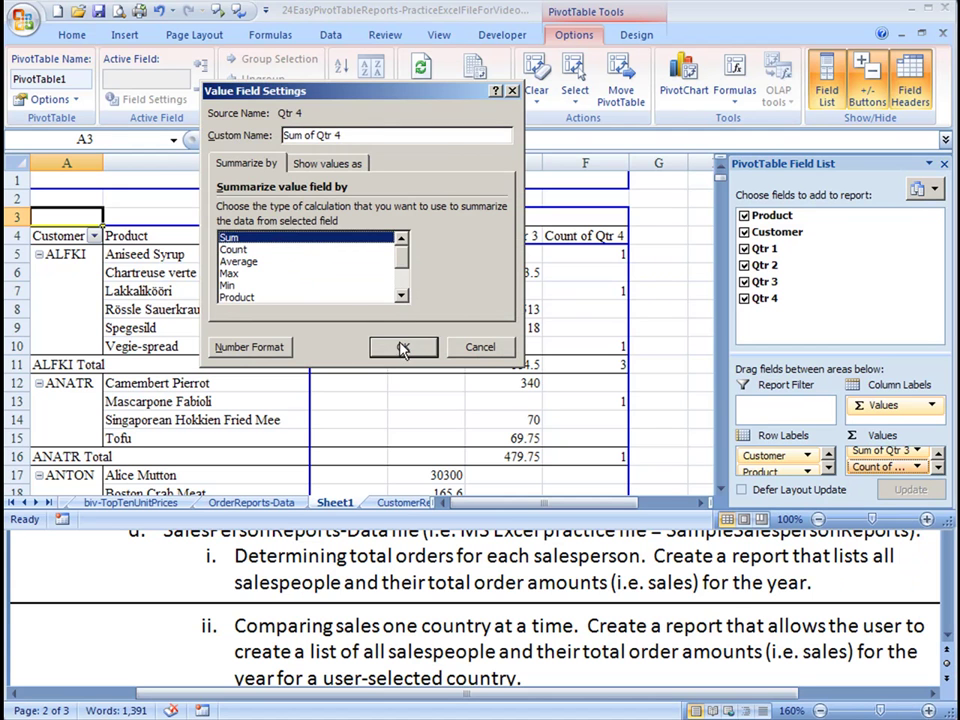
click(403, 347)
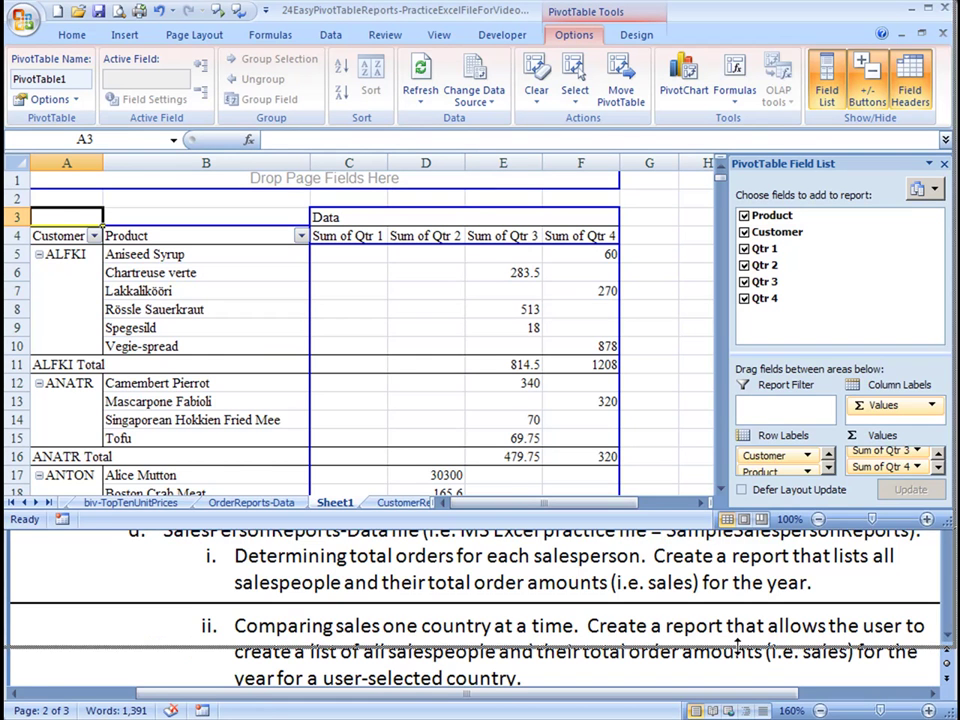
drag(714, 526, 714, 645)
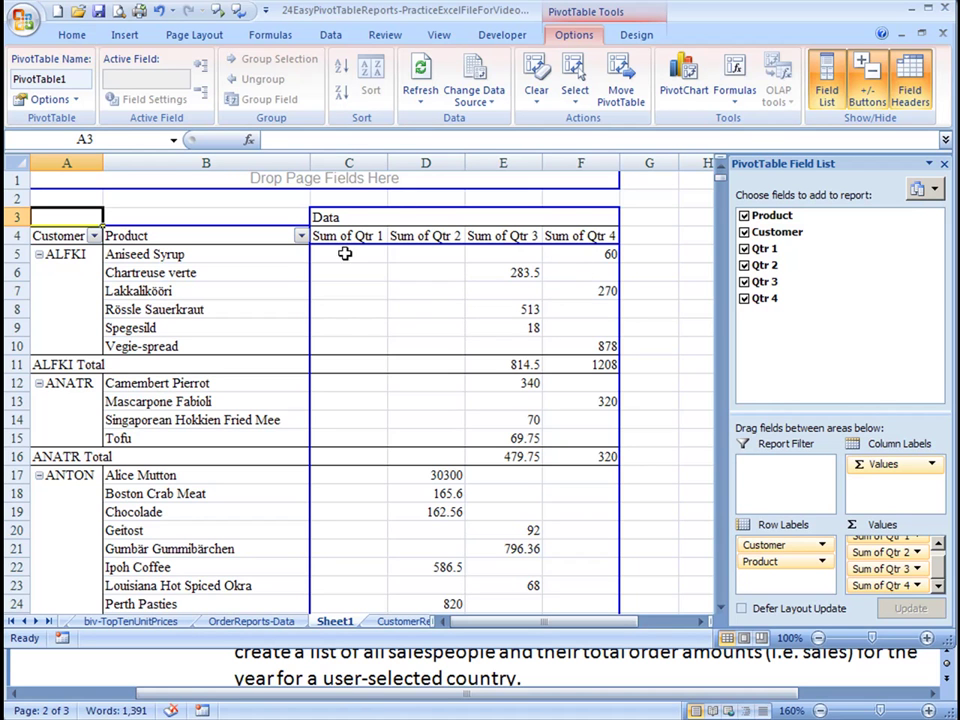
drag(343, 253, 577, 417)
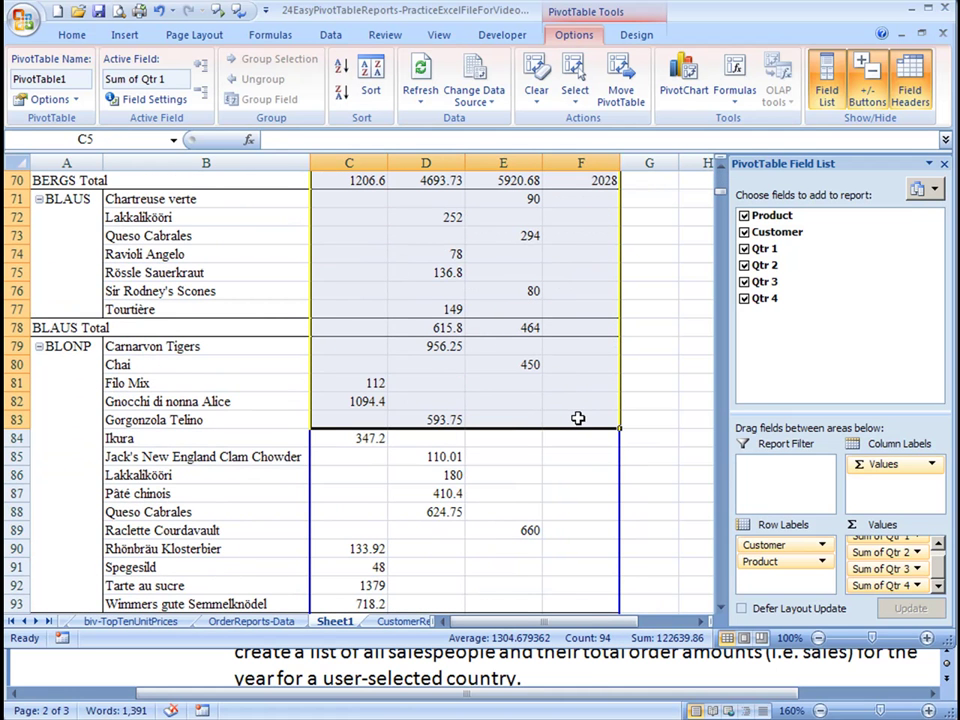
click(470, 232)
key(ctrl+Home)
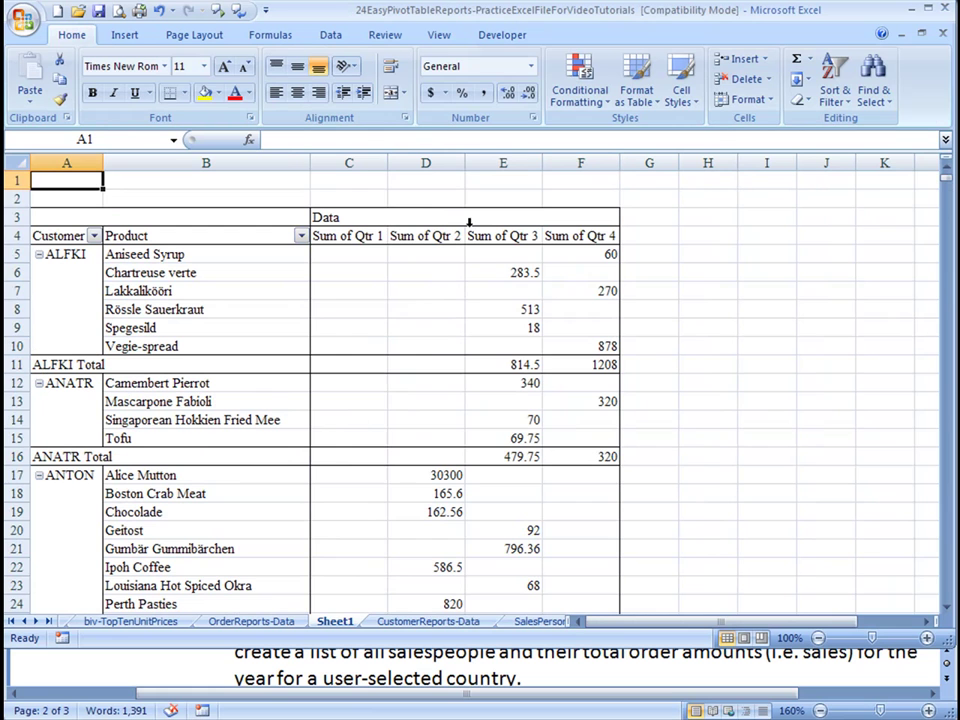
- Apply the comma number style to columns C through F, which hold the four quarterly sums
drag(364, 162, 579, 162)
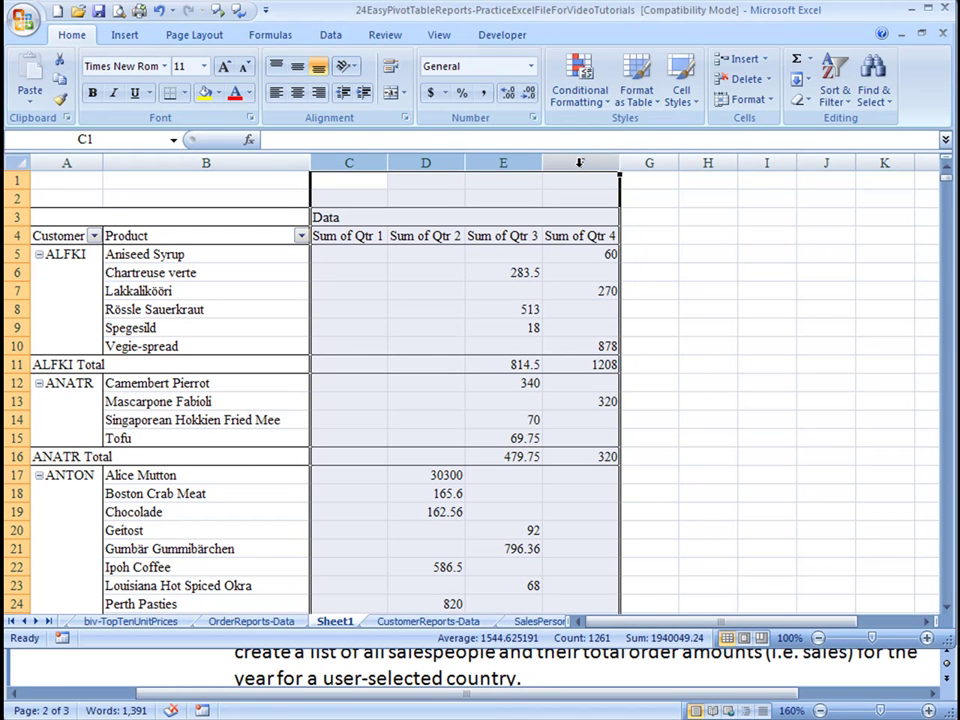
click(485, 93)
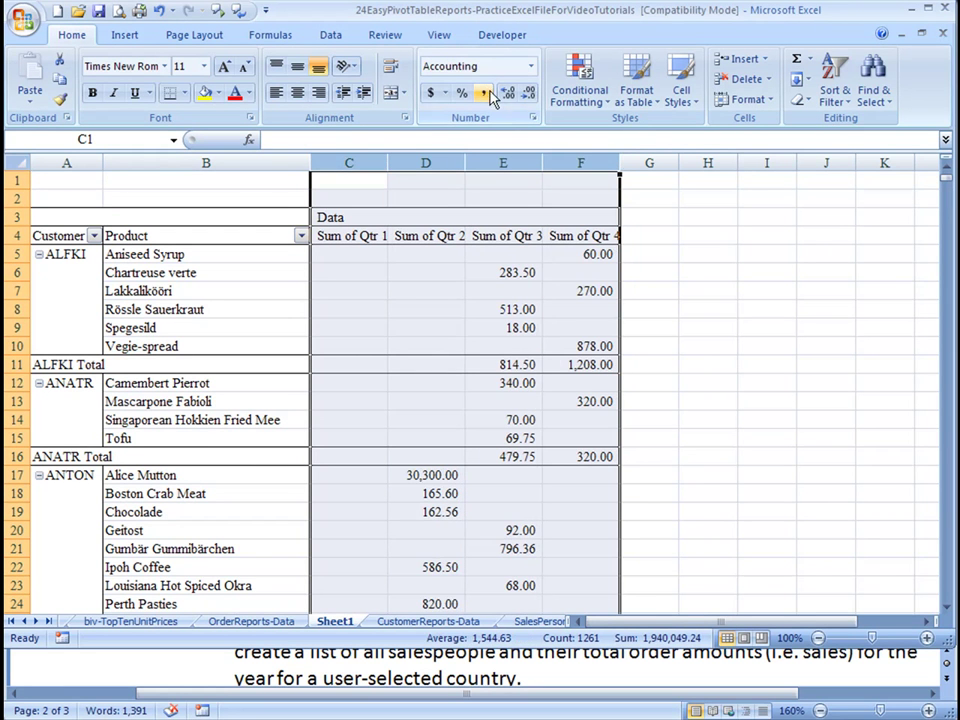
click(253, 327)
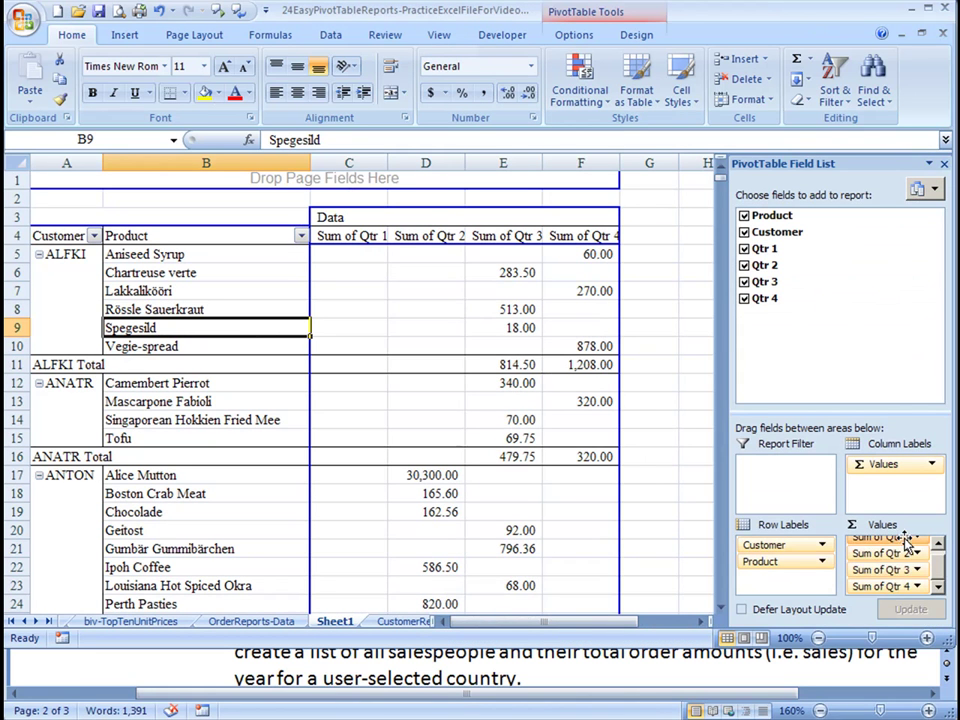
click(888, 541)
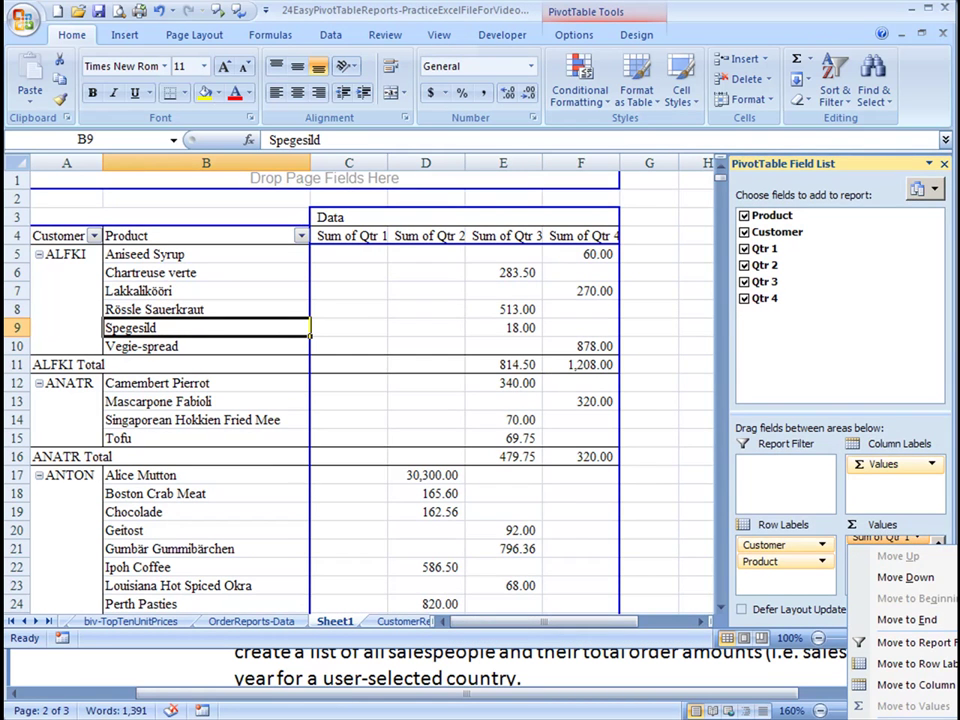
key(n)
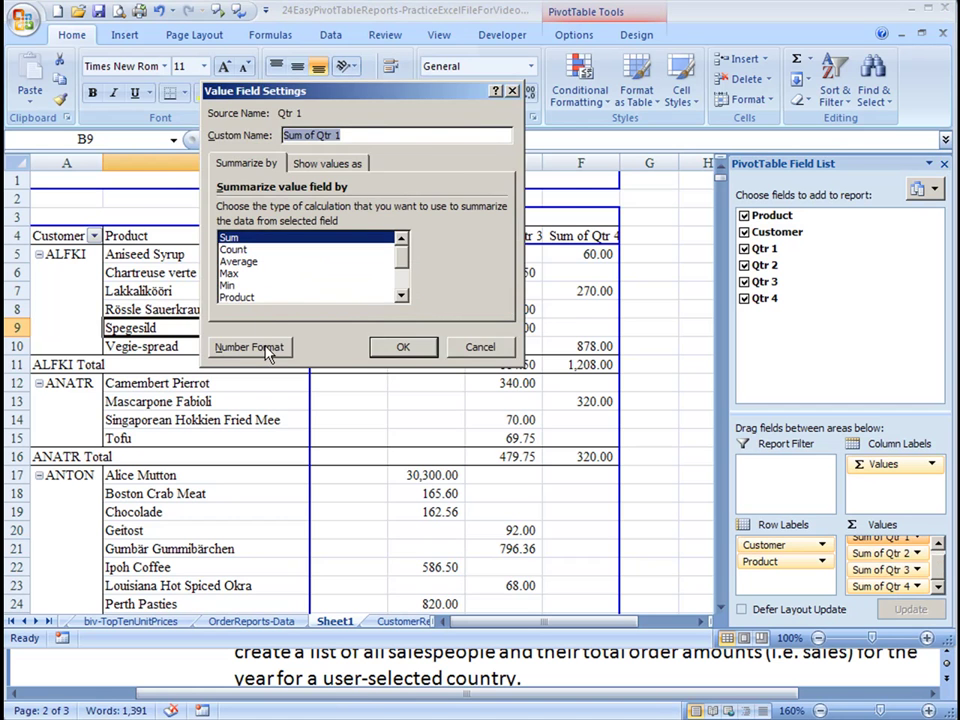
click(266, 350)
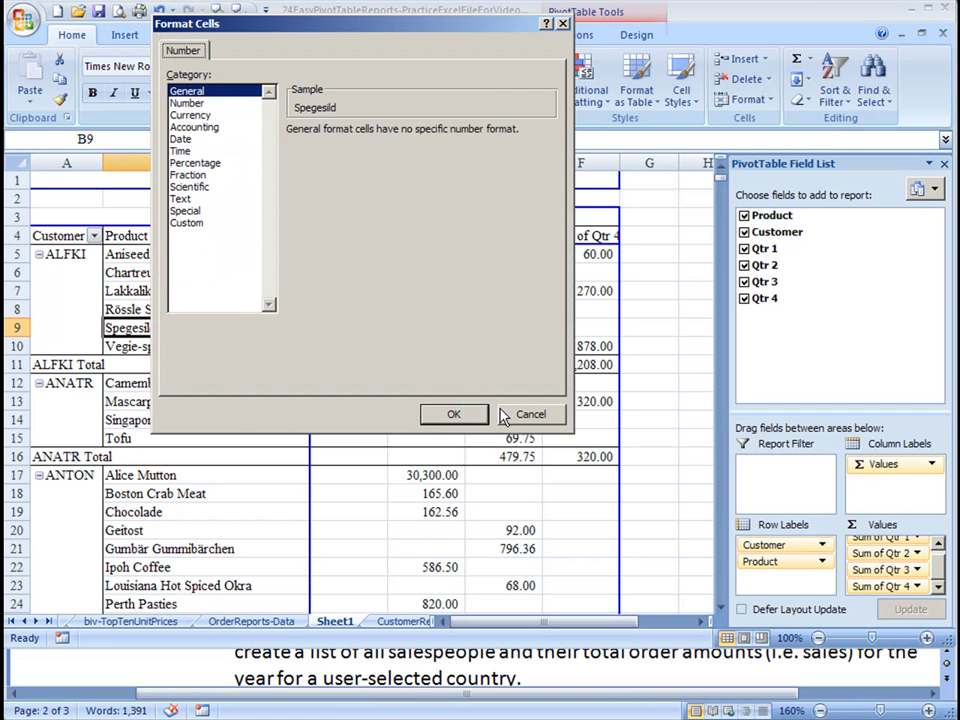
click(510, 415)
click(481, 345)
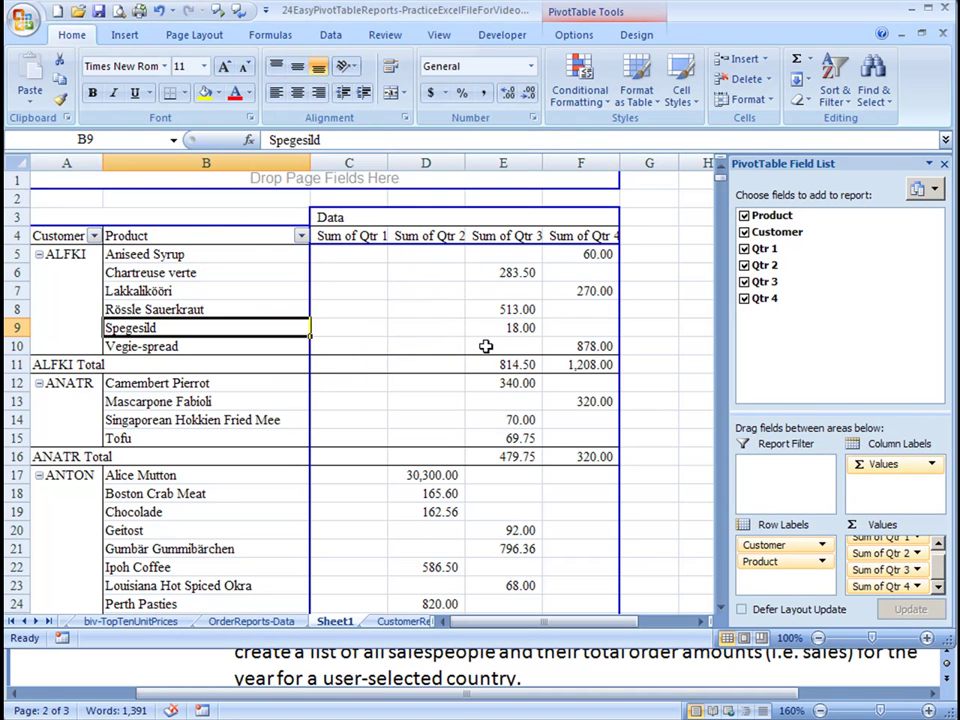
drag(350, 164, 596, 176)
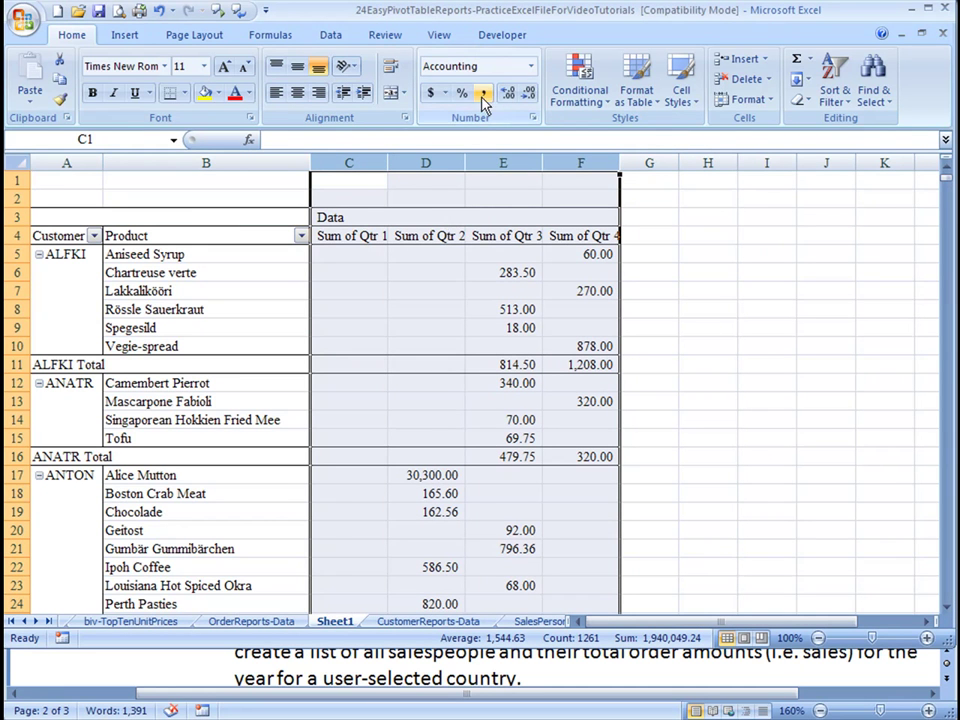
click(135, 291)
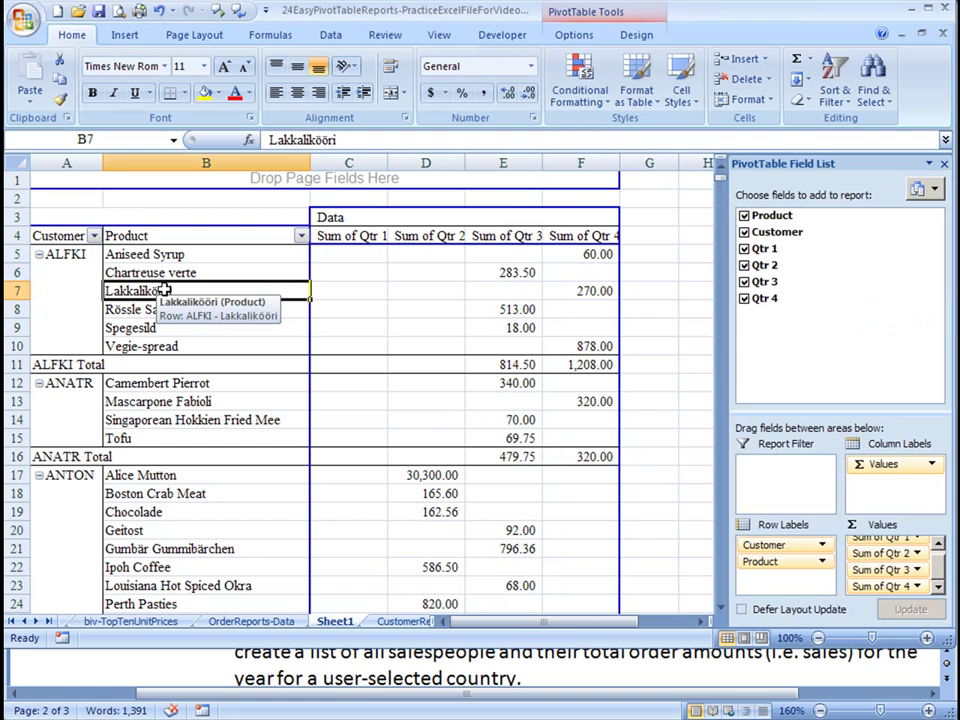
key(ctrl+Home)
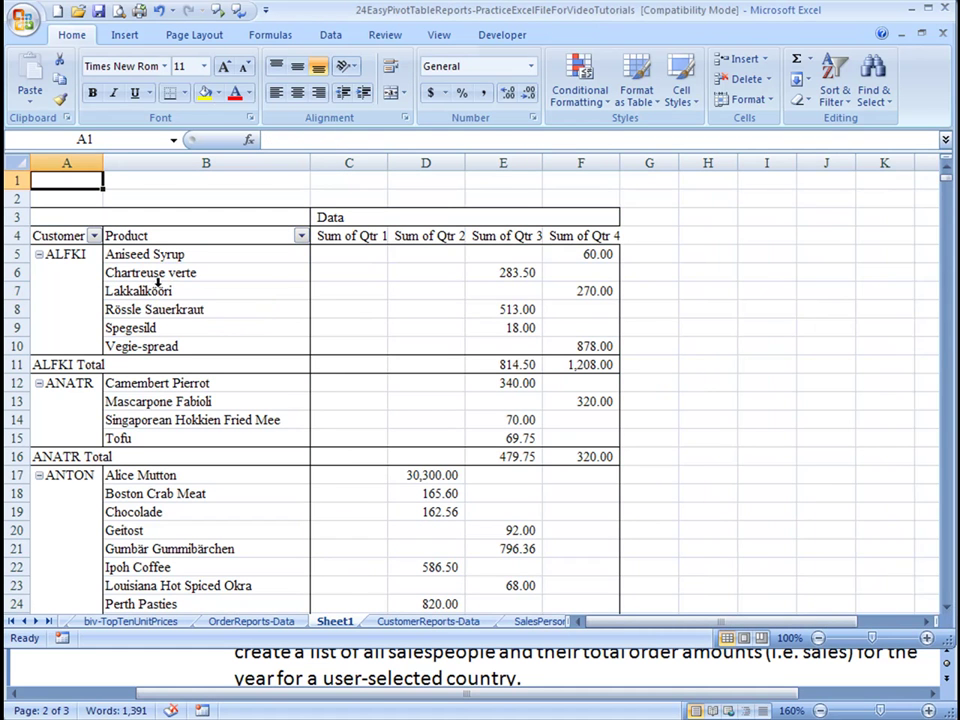
- Try the blue style from the first Medium row on the PivotTable report and undo it
click(59, 277)
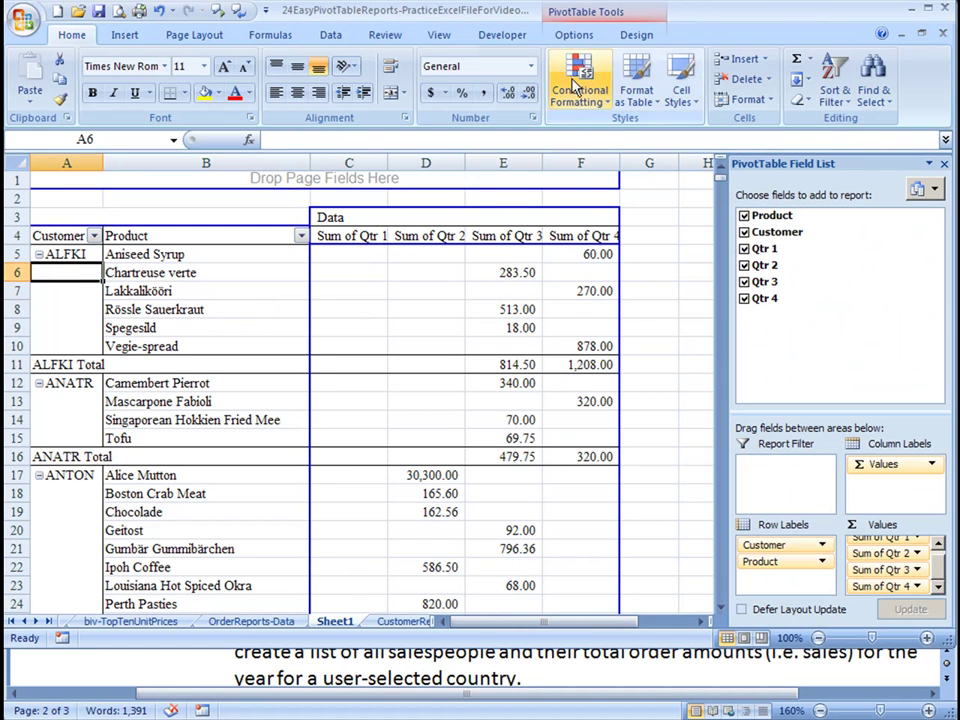
click(636, 34)
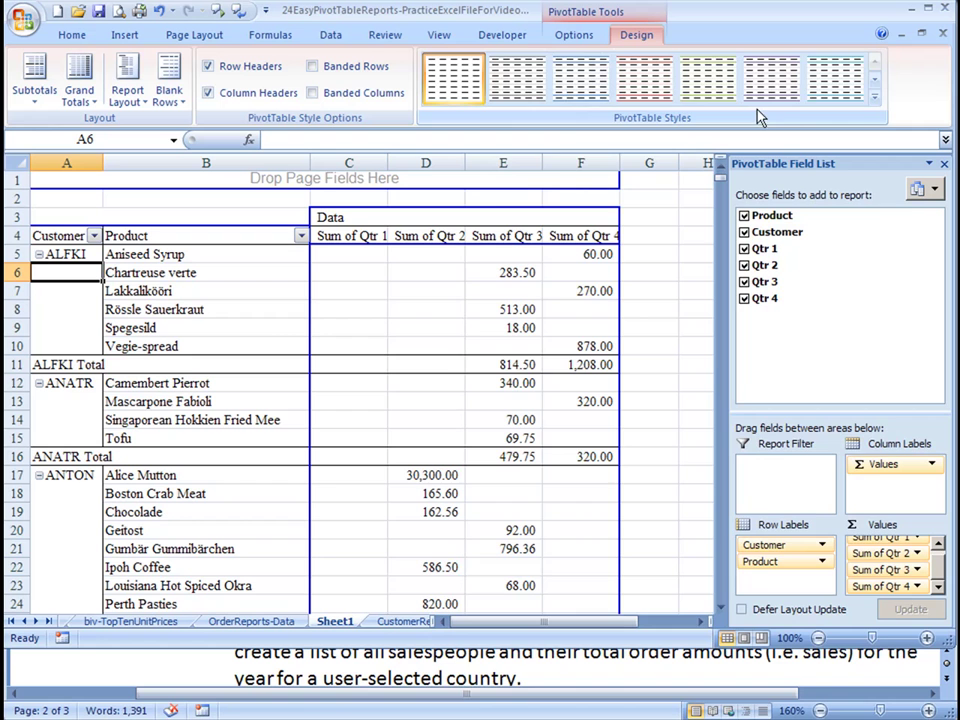
click(874, 97)
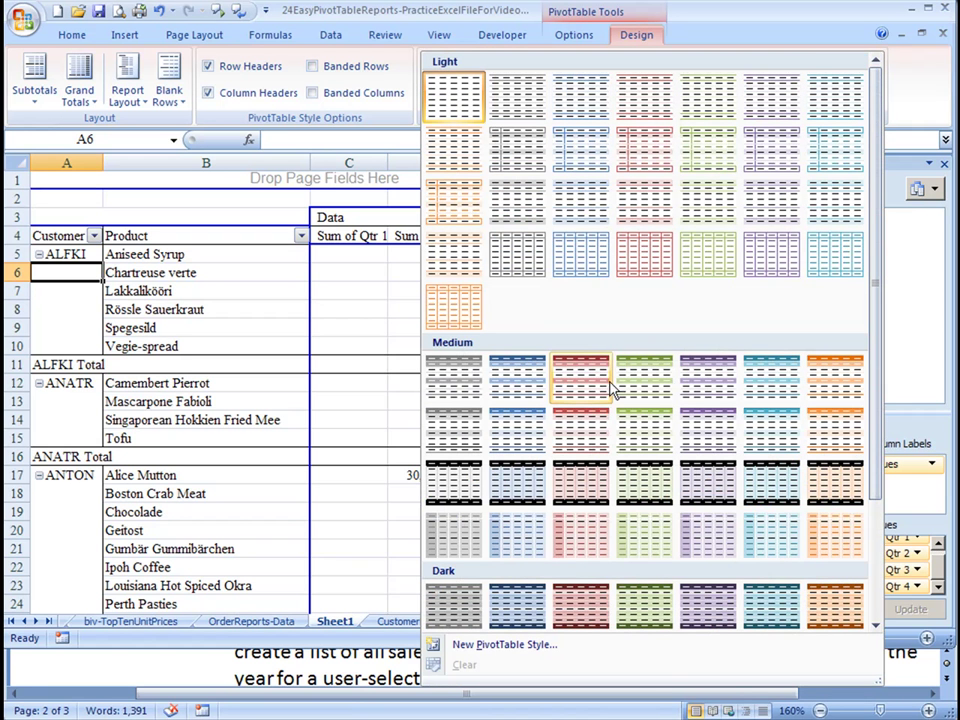
click(530, 377)
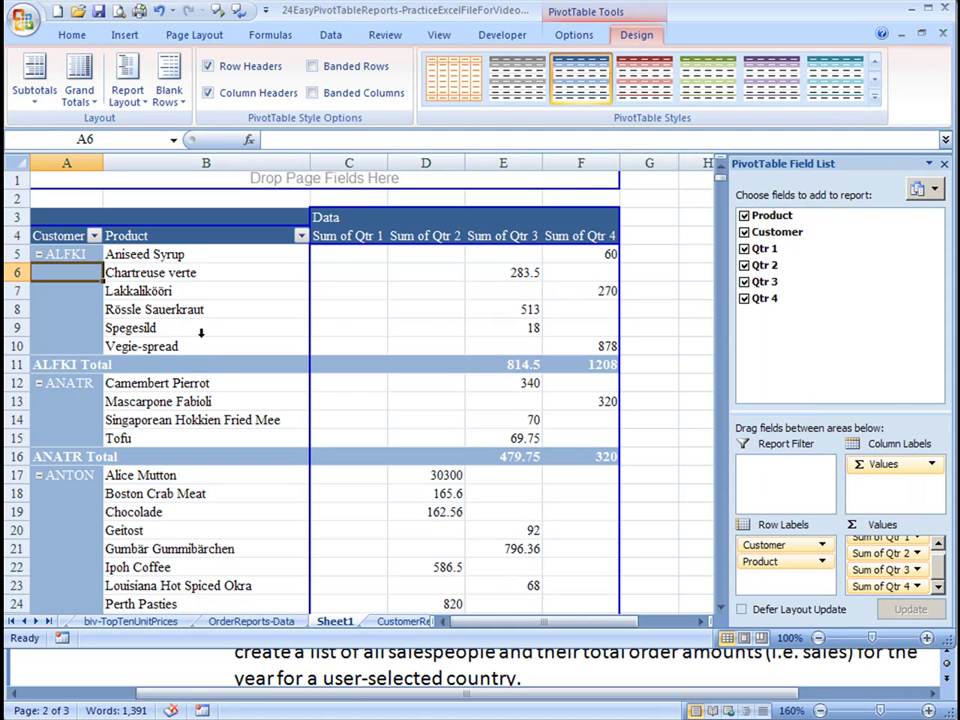
key(ctrl+z)
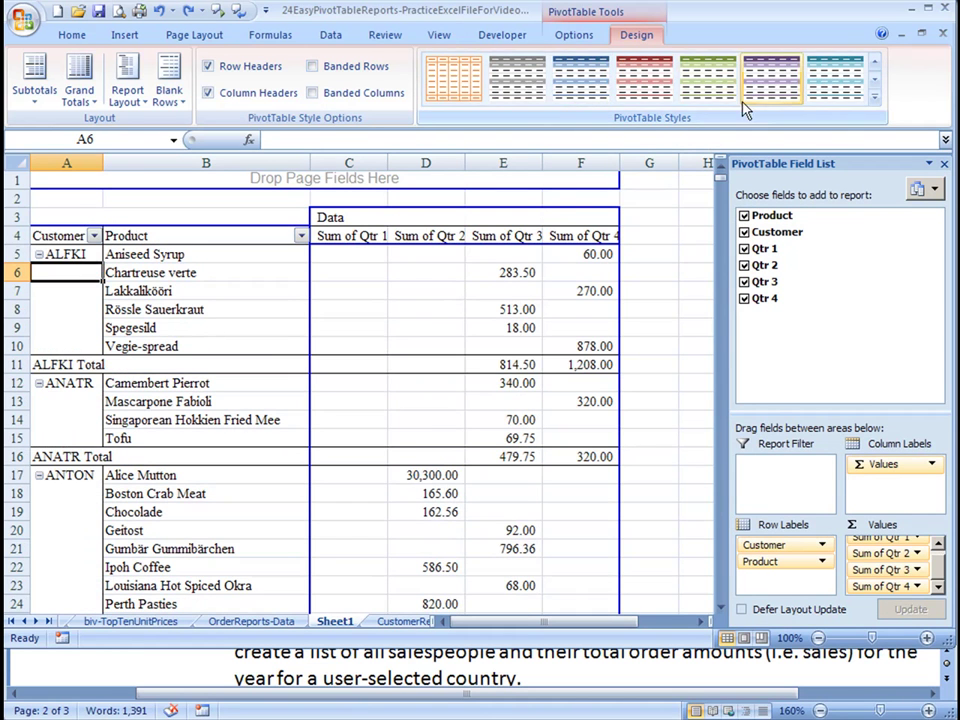
click(115, 309)
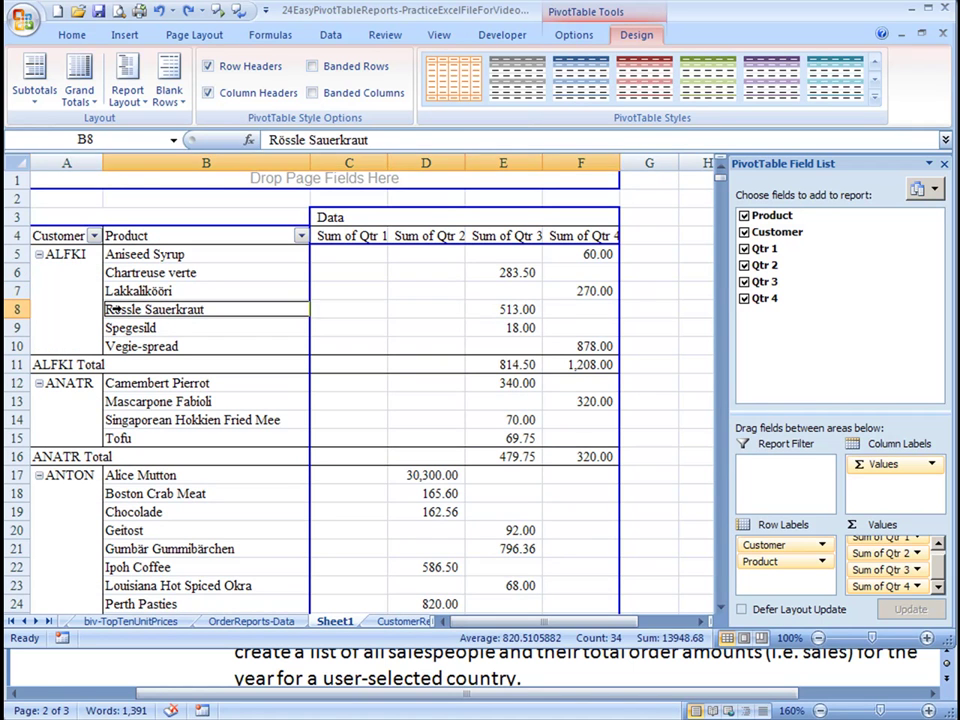
key(Left)
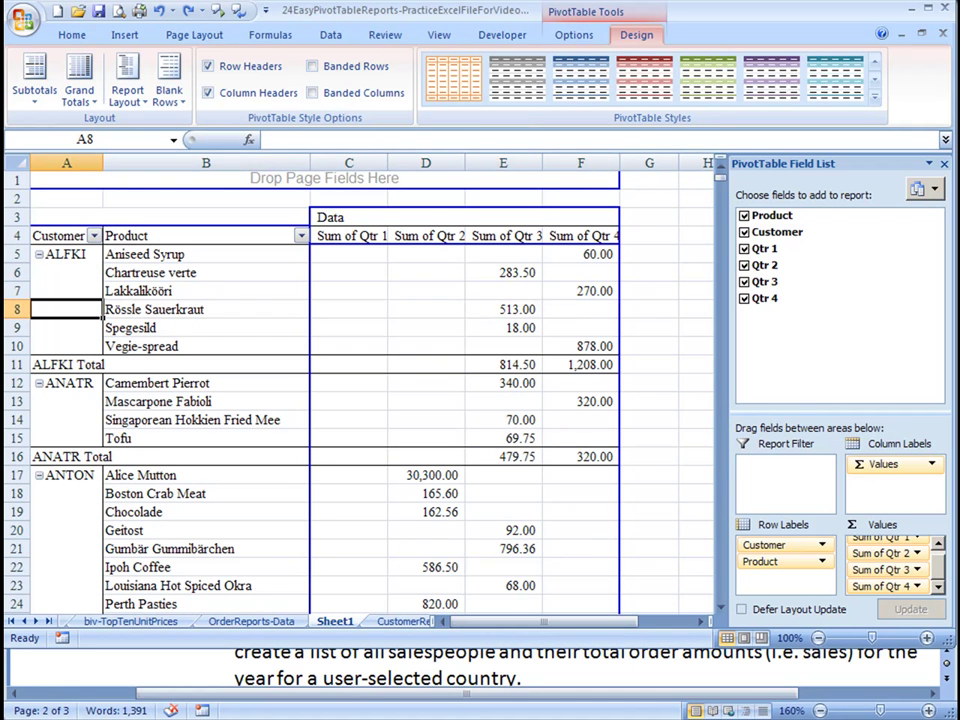